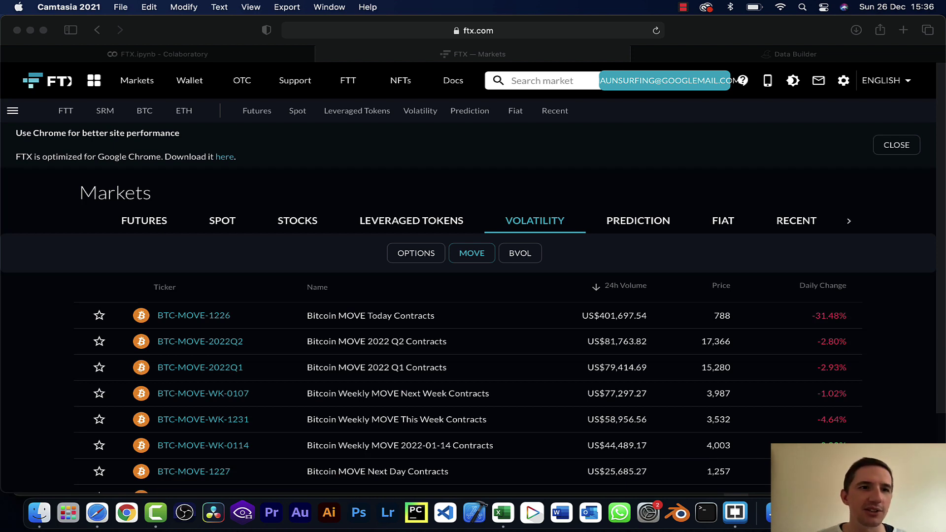
Step: Open the BTC-MOVE-1226 contract from the MOVE volatility markets and look back through its price chart
left_click(137, 80)
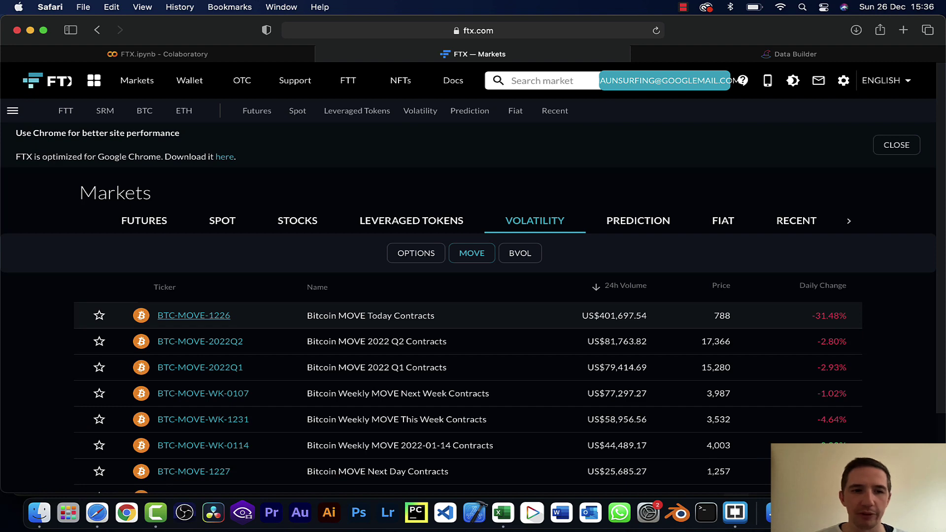
scroll(203, 381, "down", 2)
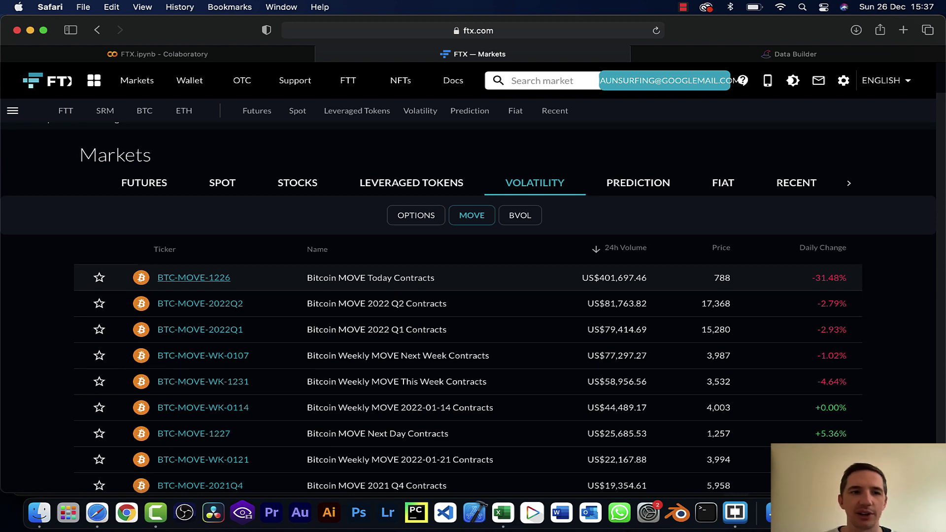
left_click(211, 278)
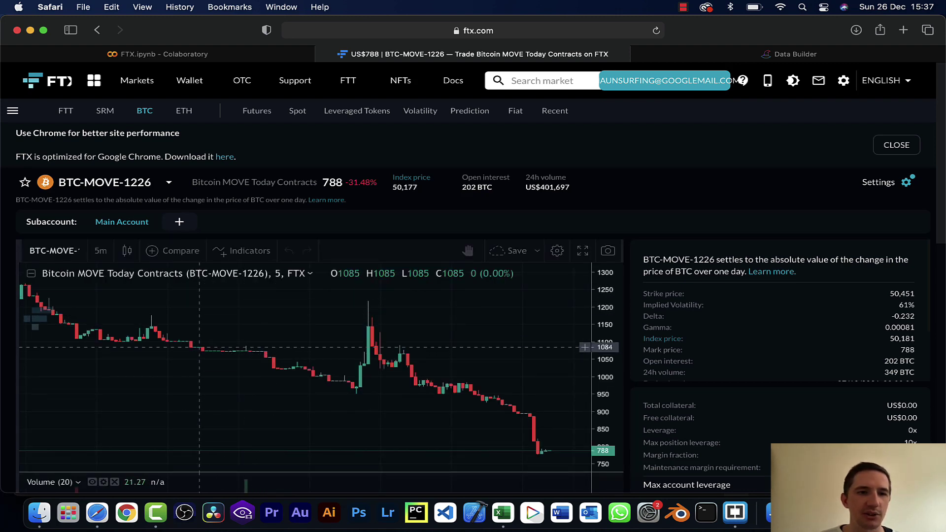
left_click_drag(201, 347, 276, 347)
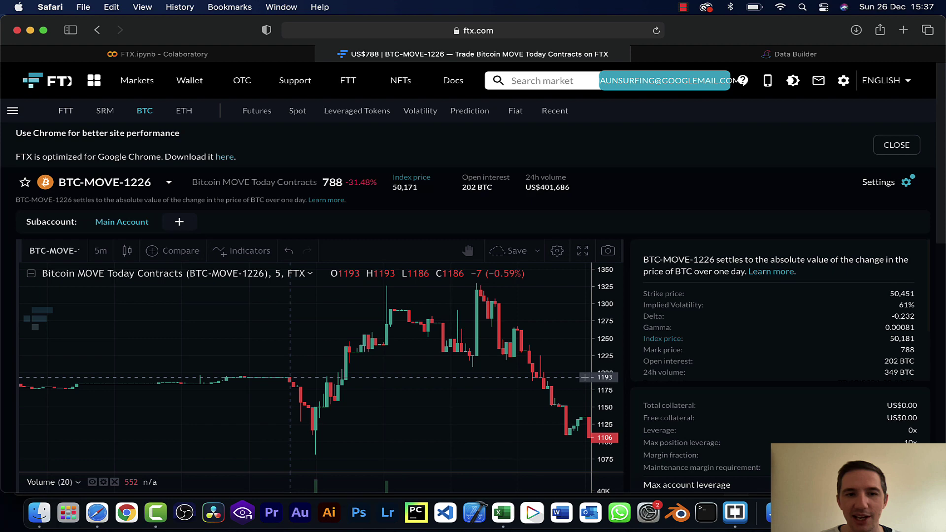
scroll(286, 377, "right", 8)
scroll(287, 378, "right", 2)
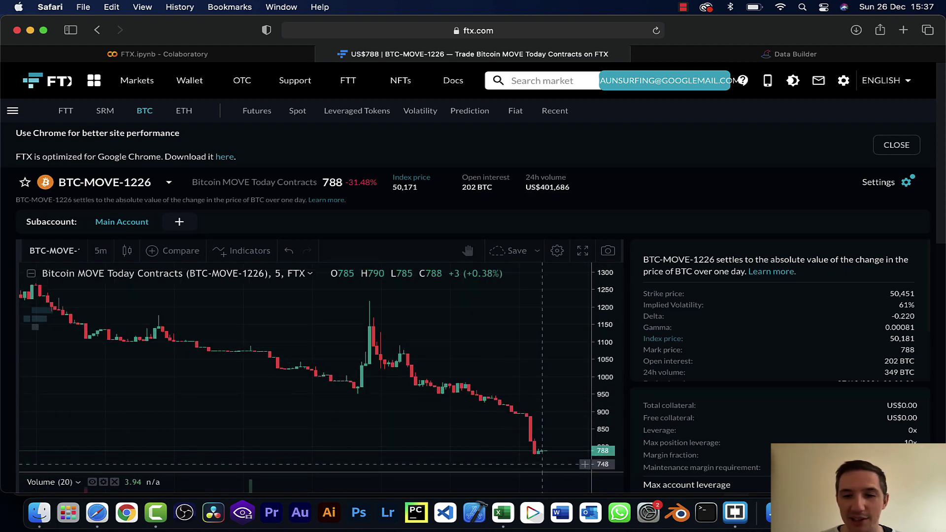
scroll(542, 452, "left", 10)
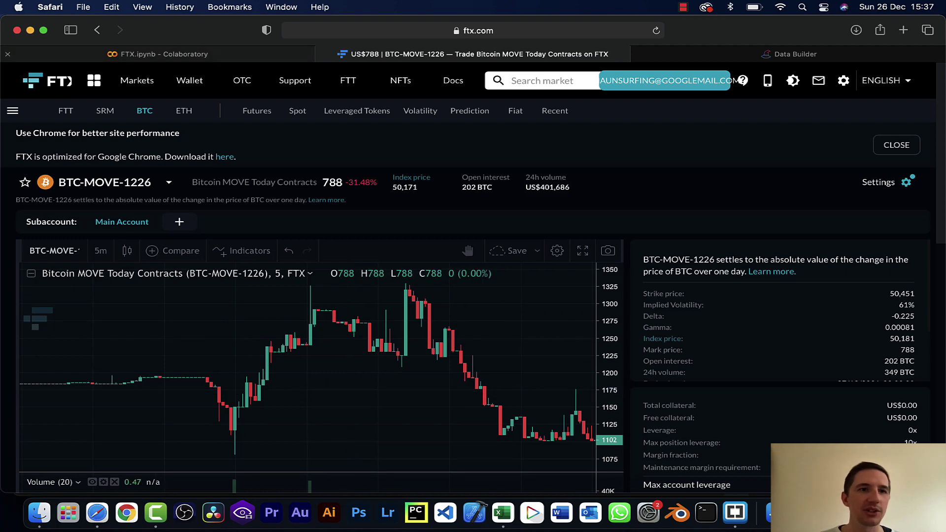
Step: Switch to the FTX.ipynb notebook and examine the historical BTC-MOVE daily prices in the output_list results
left_click(158, 54)
scroll(473, 296, "down", 3)
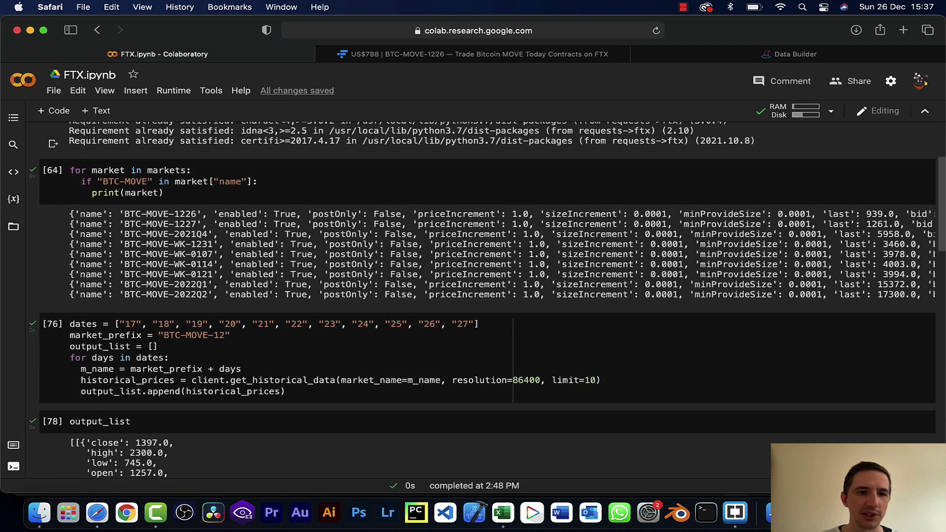
scroll(225, 282, "down", 5)
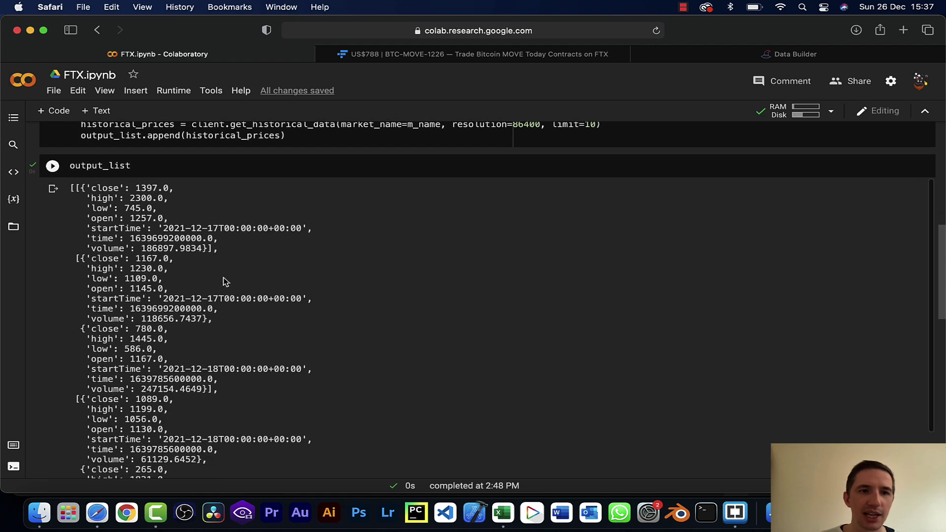
scroll(223, 277, "down", 1)
key("super+shift+backslash")
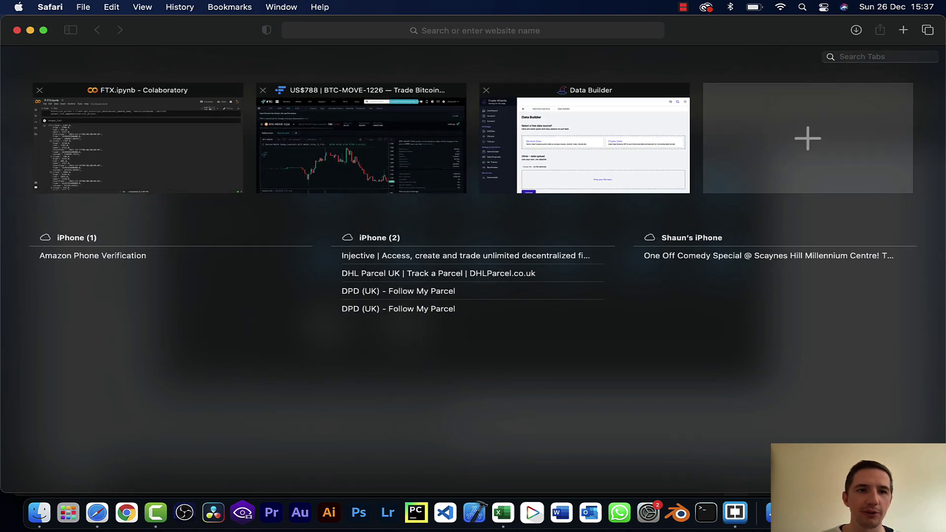
key("super+shift+backslash")
scroll(246, 296, "up", 3)
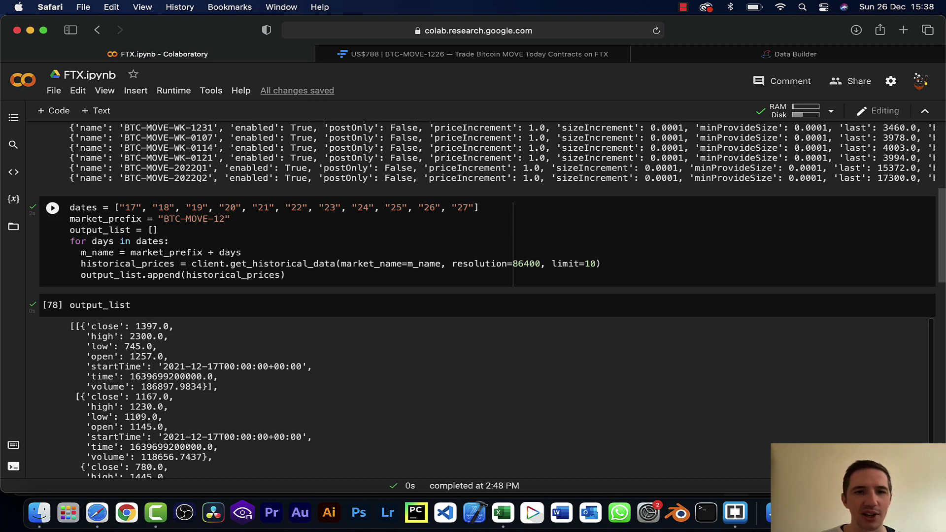
scroll(189, 397, "down", 1)
scroll(189, 397, "up", 1)
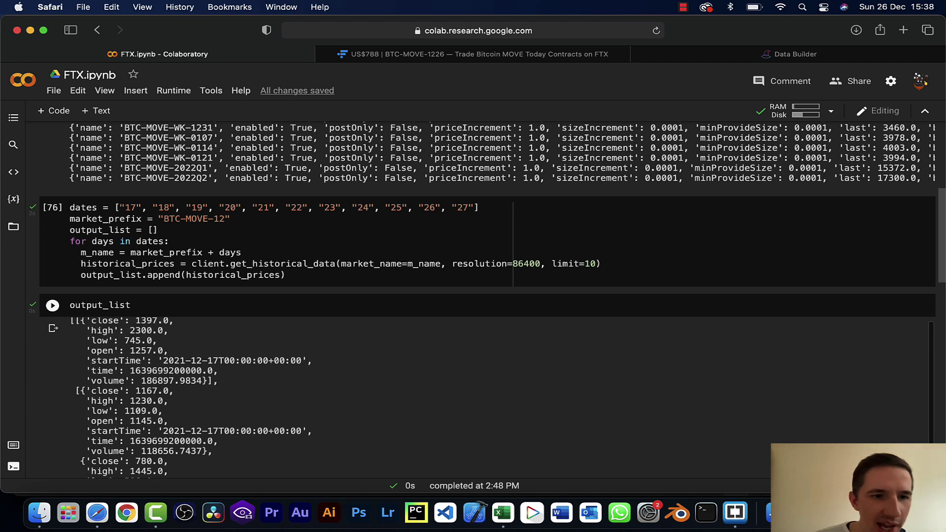
scroll(197, 395, "down", 1)
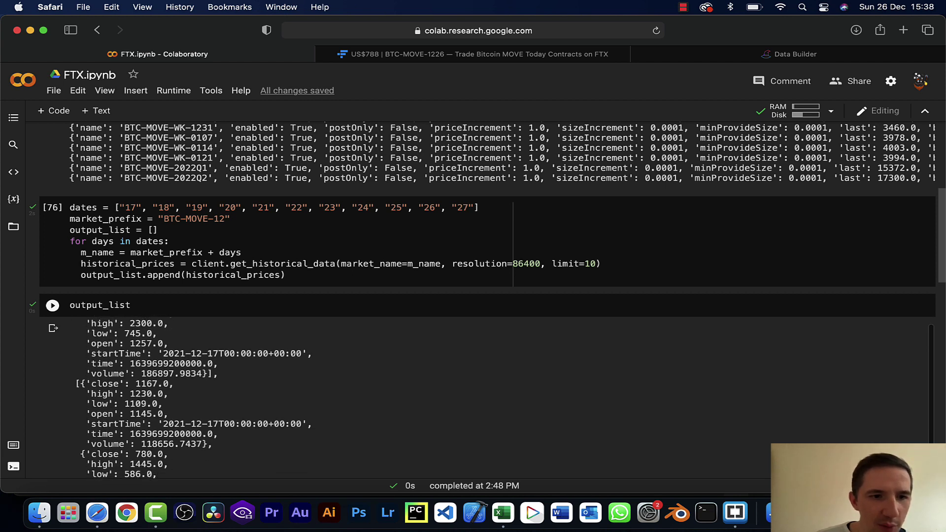
scroll(198, 399, "down", 2)
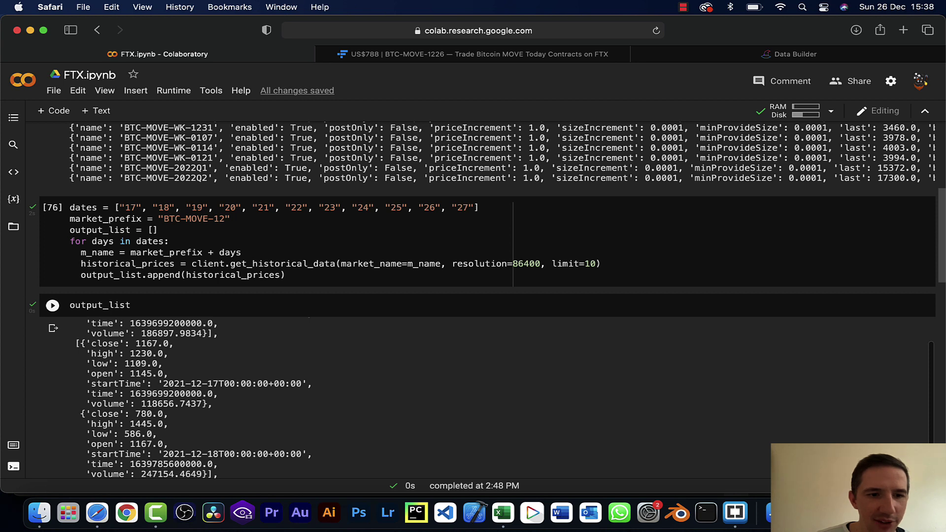
scroll(197, 400, "down", 5)
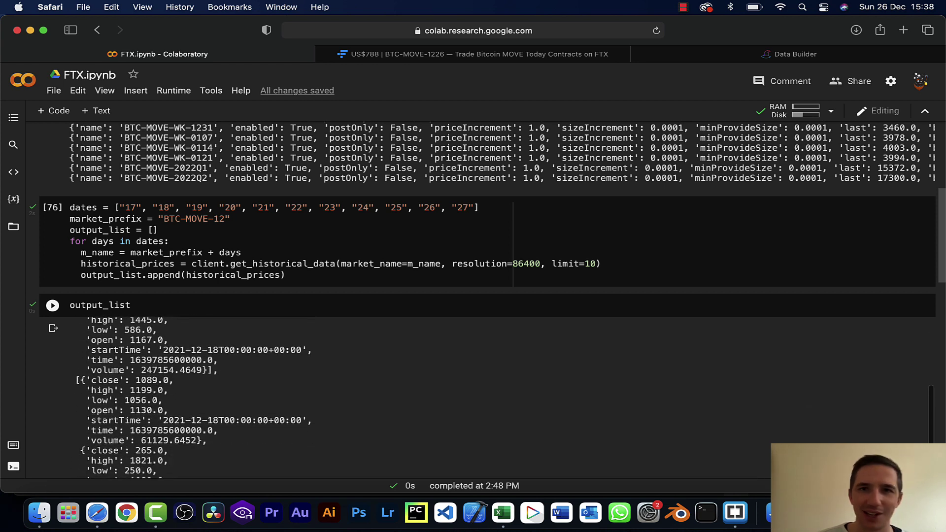
scroll(197, 399, "down", 1)
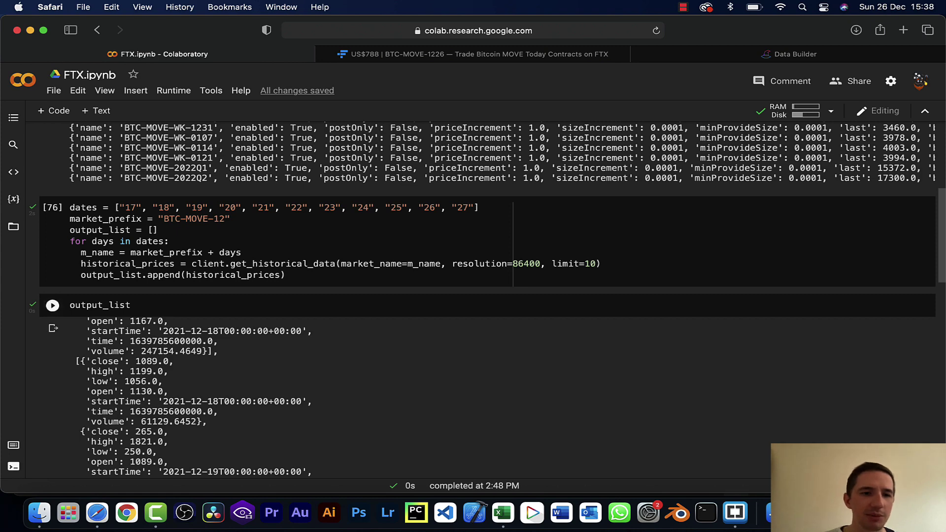
scroll(197, 394, "down", 3)
scroll(197, 394, "up", 3)
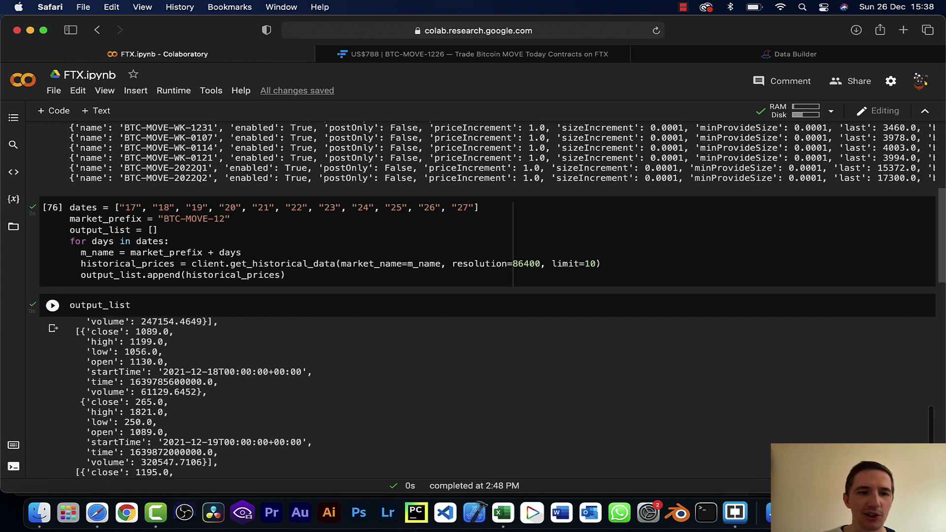
Step: Review the notebook's FTX client setup and market listing code, along with further output_list entries
scroll(197, 394, "up", 4)
scroll(488, 300, "up", 2)
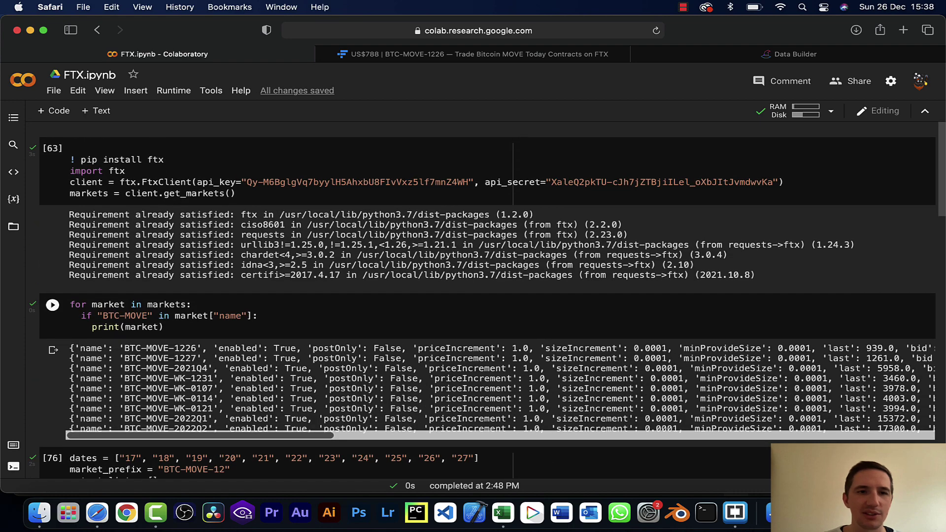
scroll(488, 300, "down", 1)
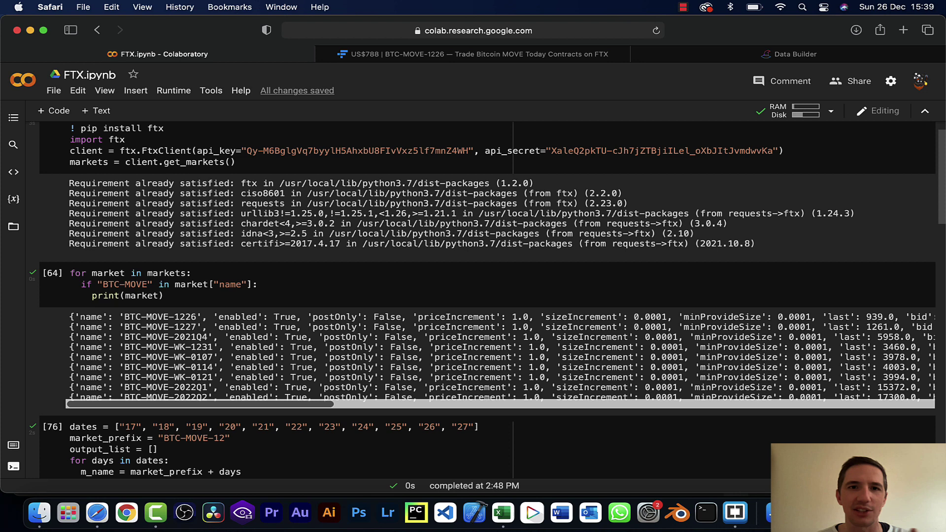
scroll(488, 300, "down", 10)
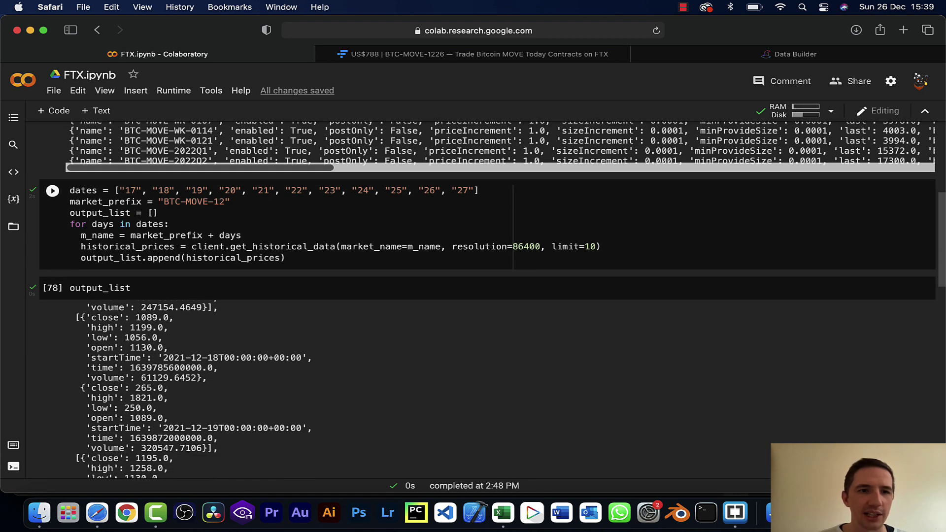
scroll(148, 390, "down", 3)
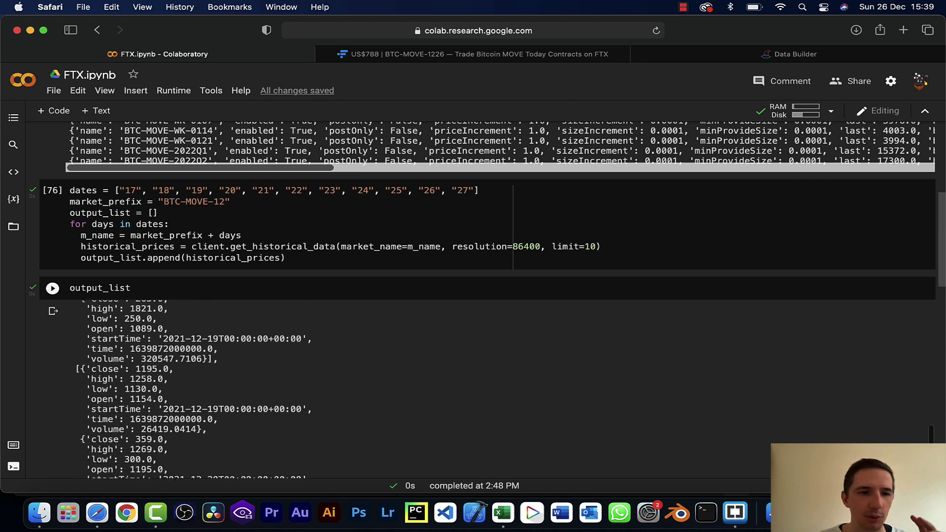
scroll(248, 396, "down", 4)
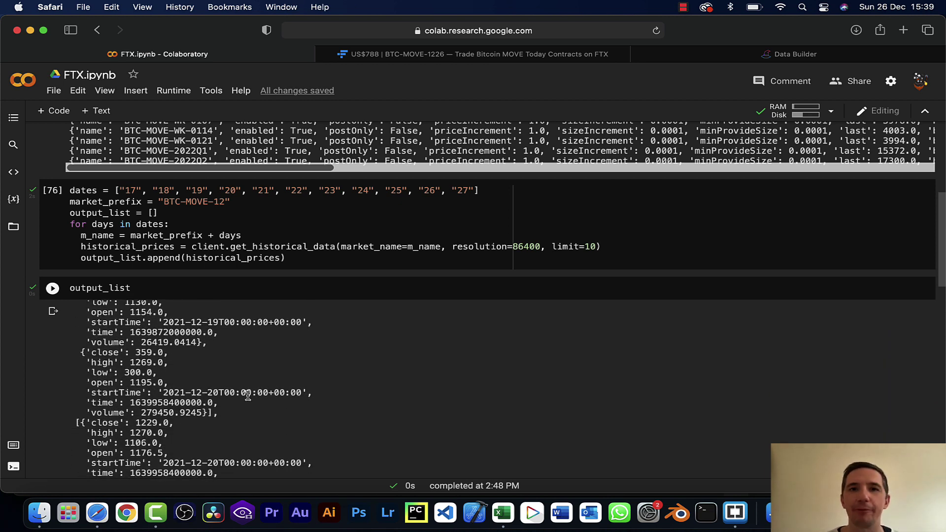
scroll(248, 396, "up", 2)
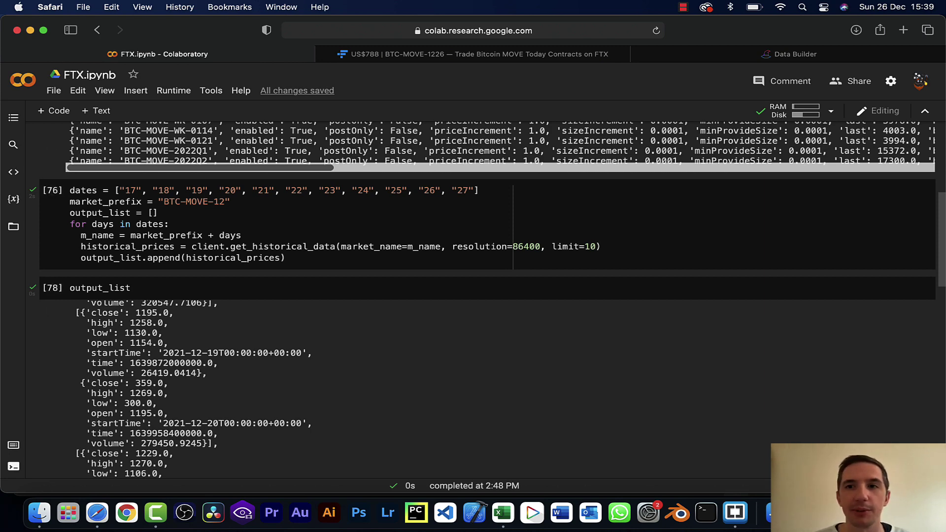
Step: Set up a General Data request in the Crypto Wizards Data Builder for ticker BTC-USD with a 5 Year period and 1 Day interval
left_click(789, 54)
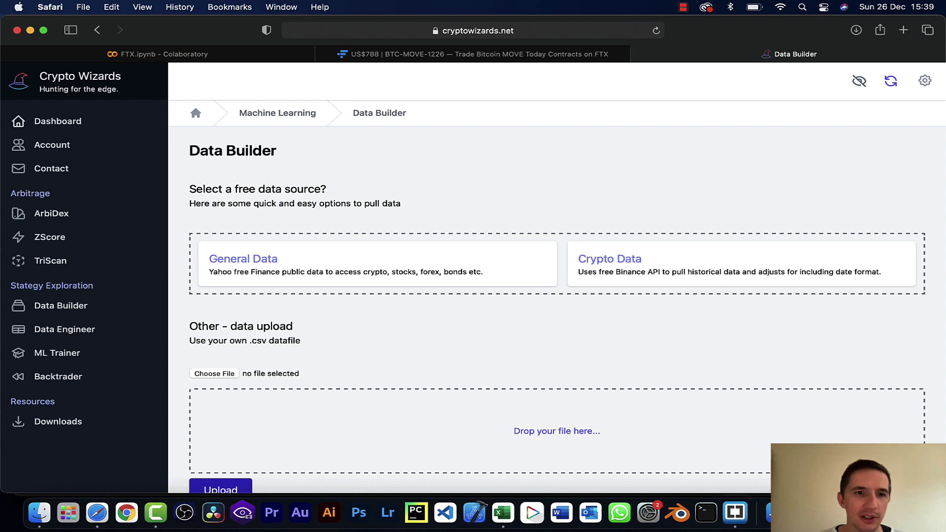
left_click(554, 280)
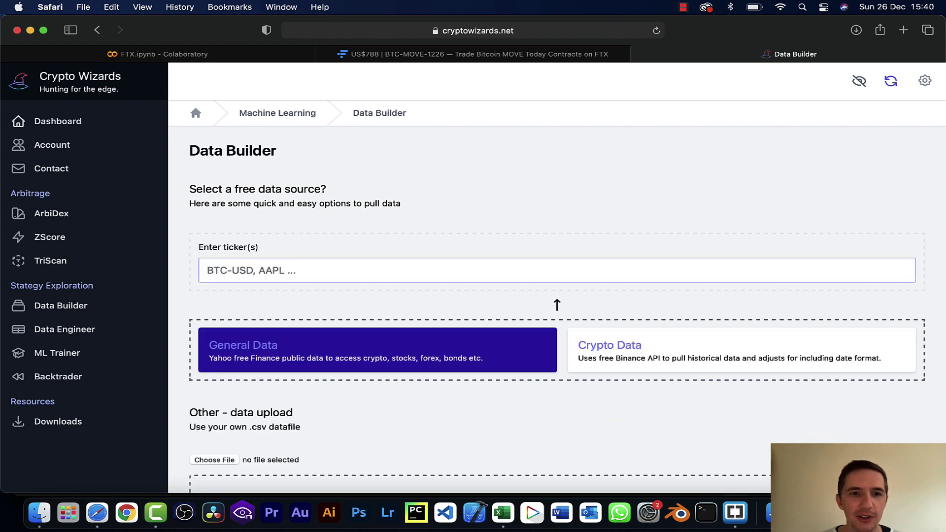
left_click(207, 270)
type("BTC-")
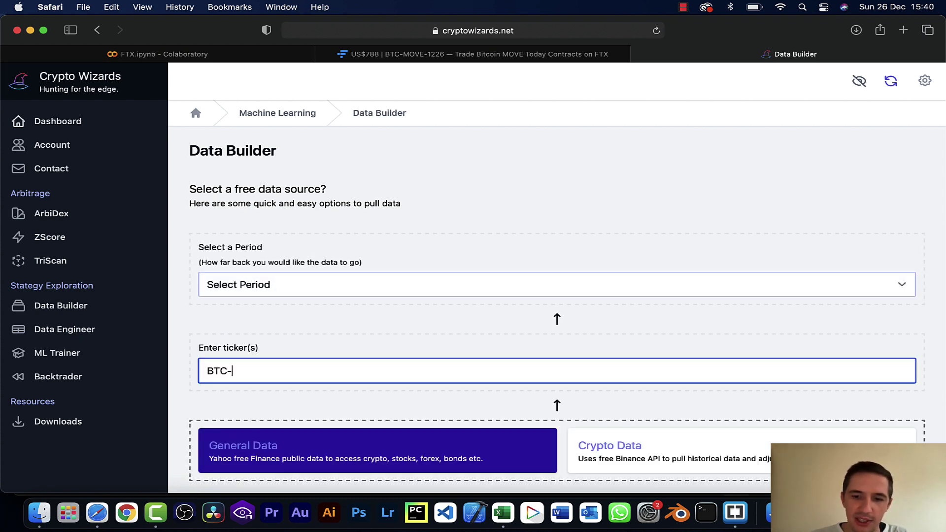
type("USD")
left_click(554, 284)
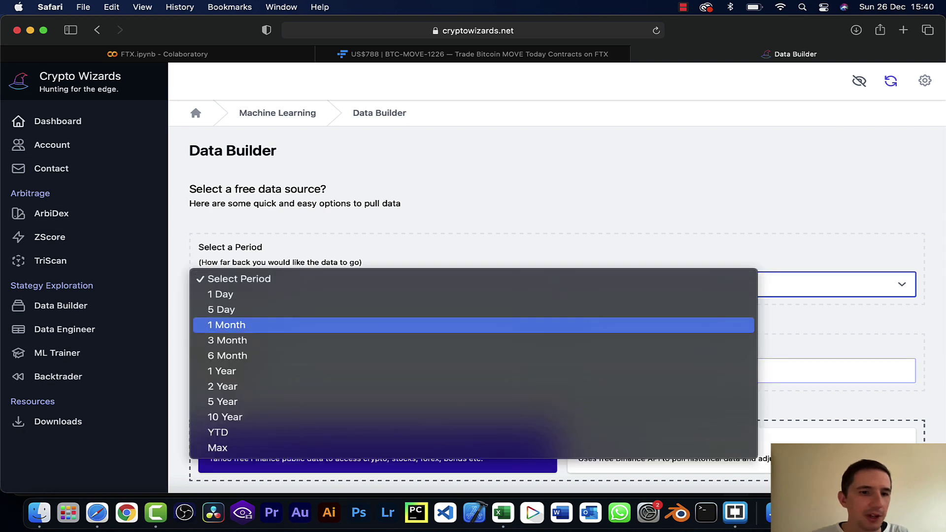
left_click(555, 402)
left_click(555, 285)
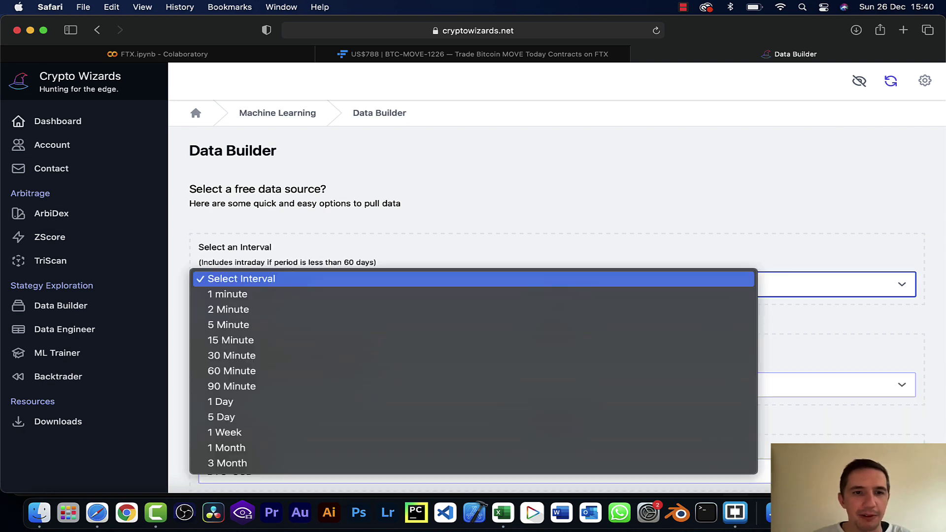
left_click(555, 402)
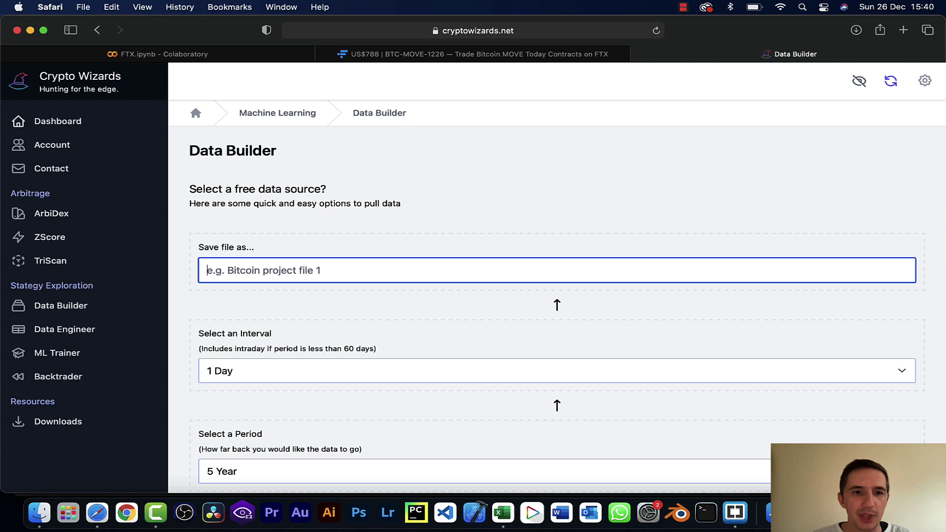
Step: Fetch the requested data under the file name BTC_MOVE and download the resulting CSV file
type("BTC_MOVE")
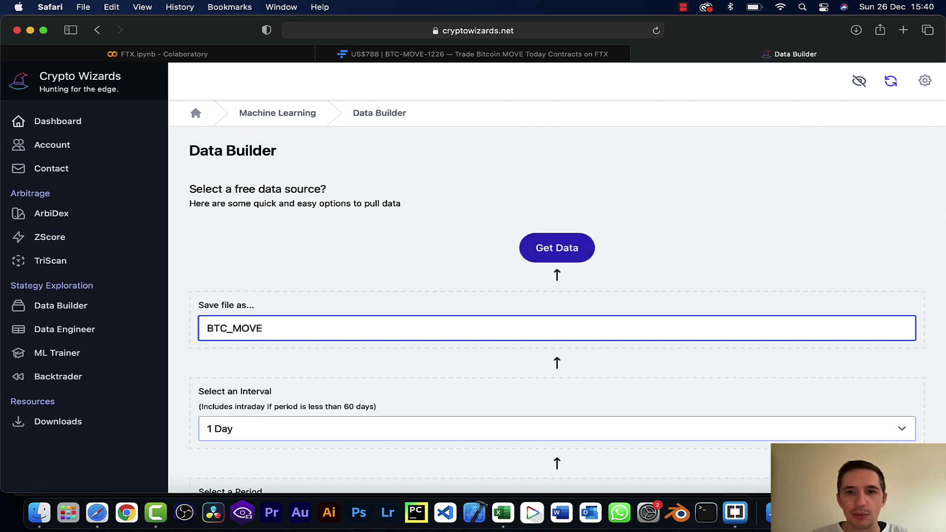
key("Return")
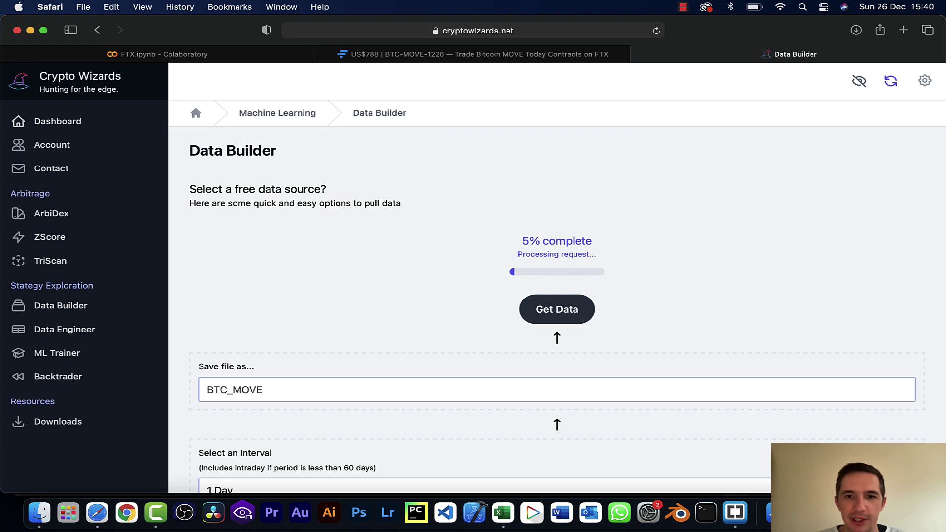
left_click(574, 299)
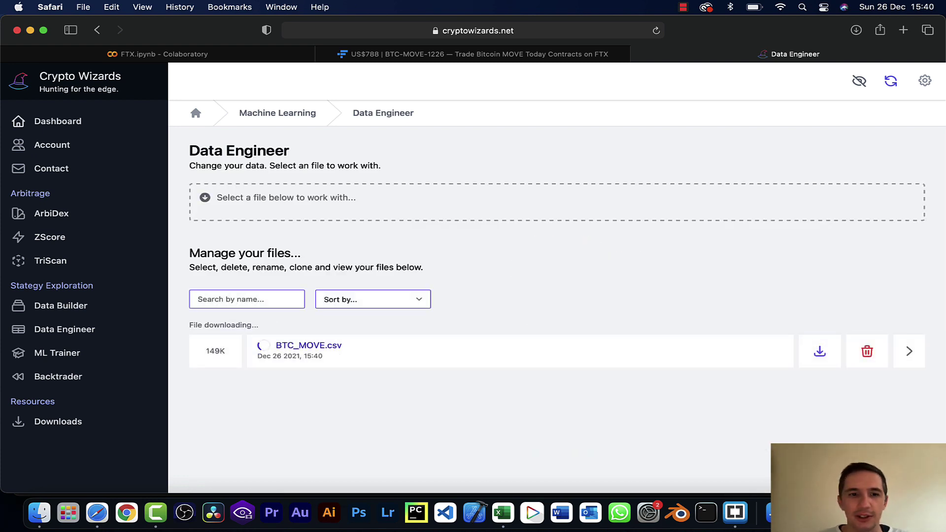
Step: Open the downloaded BTC_MOVE.csv in Excel and add a MOVE column header in cell H1
left_click(856, 30)
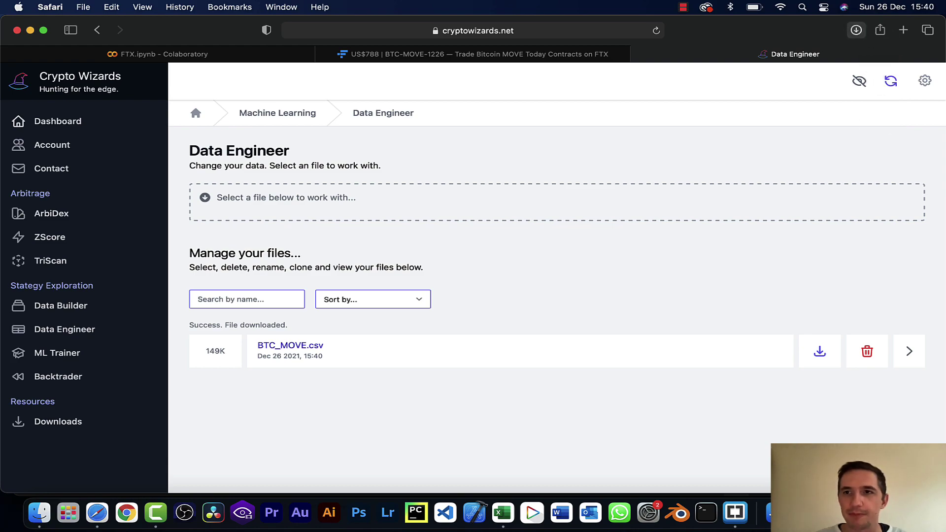
double_click(798, 87)
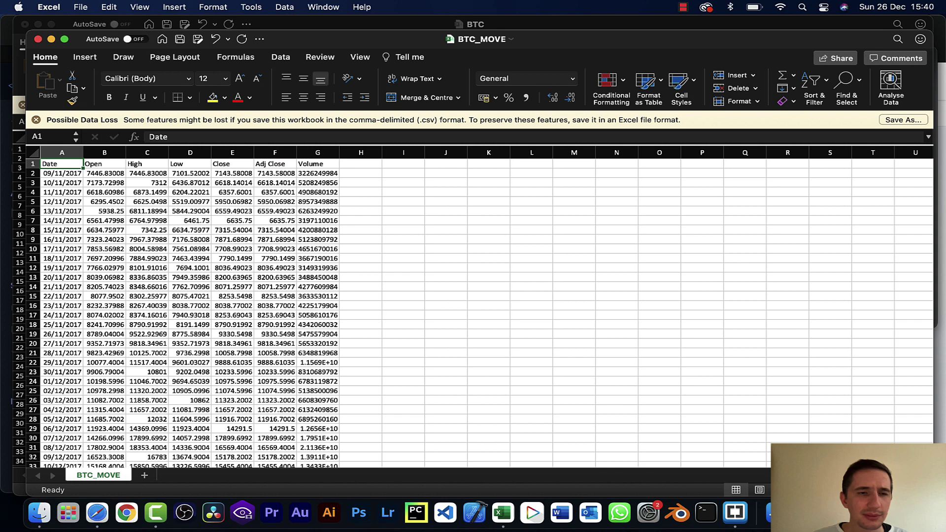
left_click(360, 163)
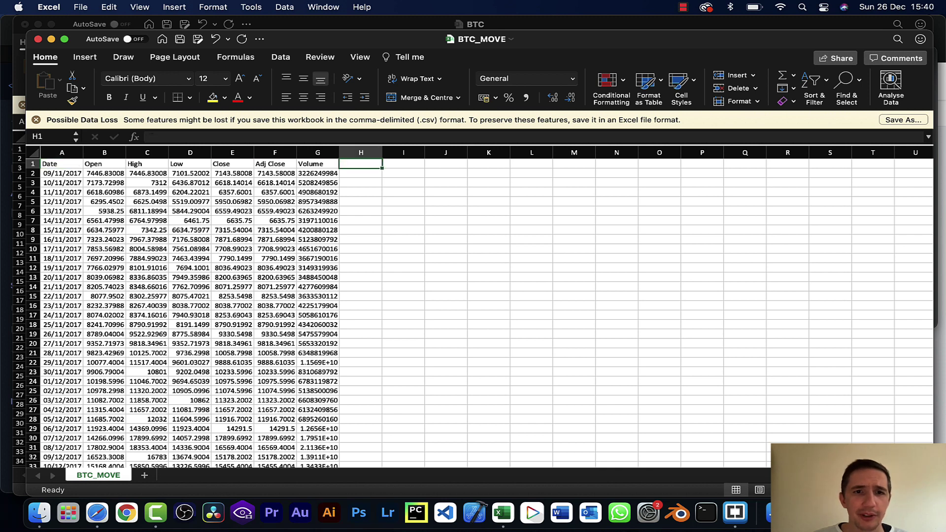
type("MOVE")
key("Return")
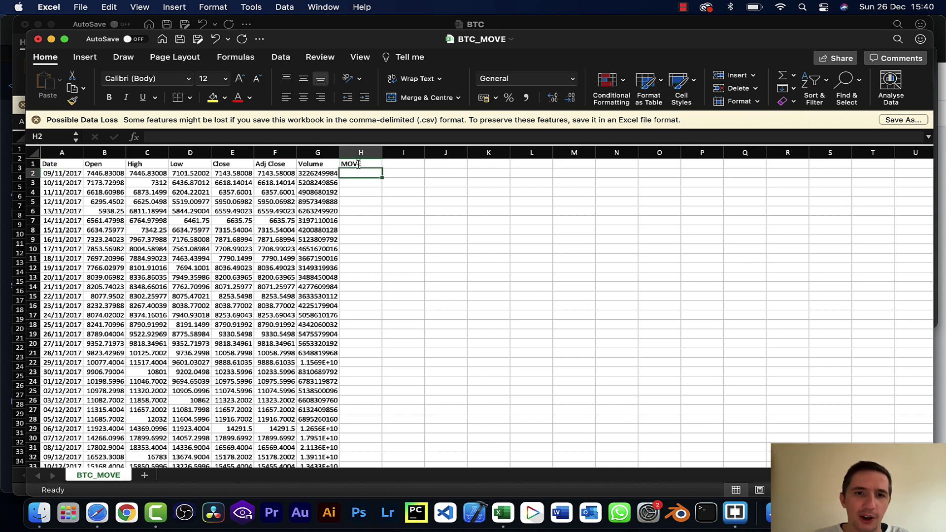
Step: Calculate the daily close difference in H3 with the formula =E3-E2 and fill it down the MOVE column
scroll(480, 307, "up", 5)
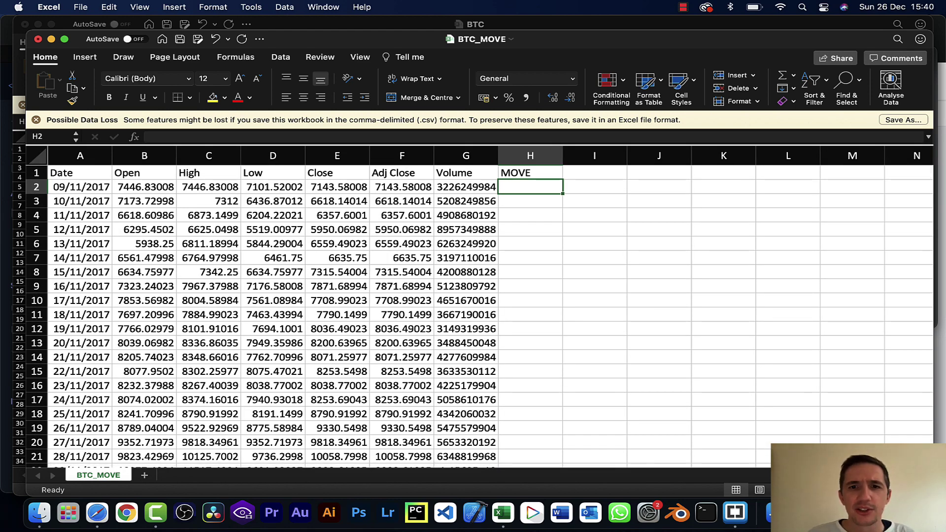
left_click(530, 201)
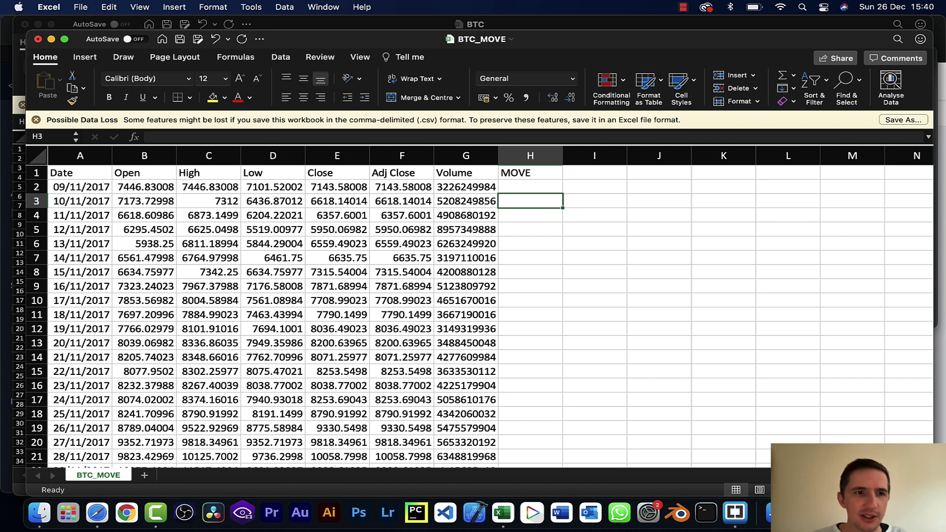
left_click(36, 201)
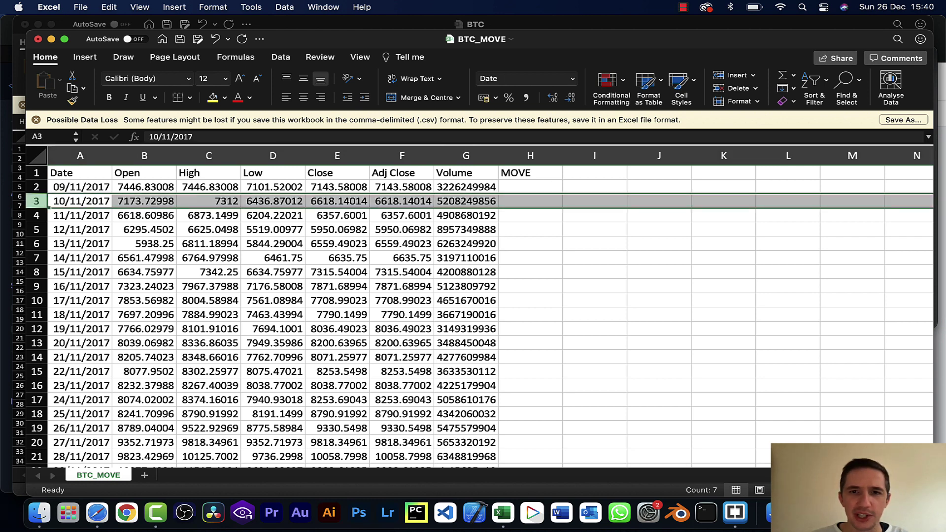
left_click(531, 201)
type("=")
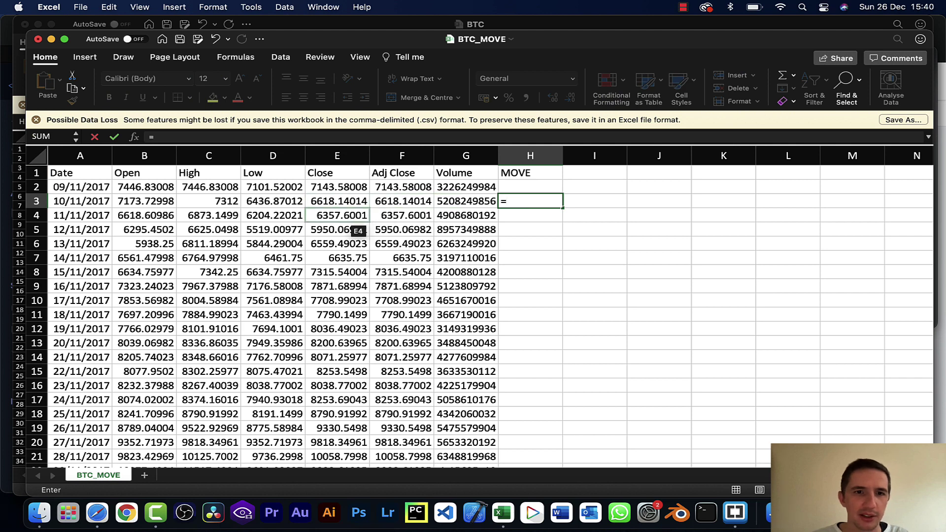
left_click(339, 201)
type("-")
left_click(339, 187)
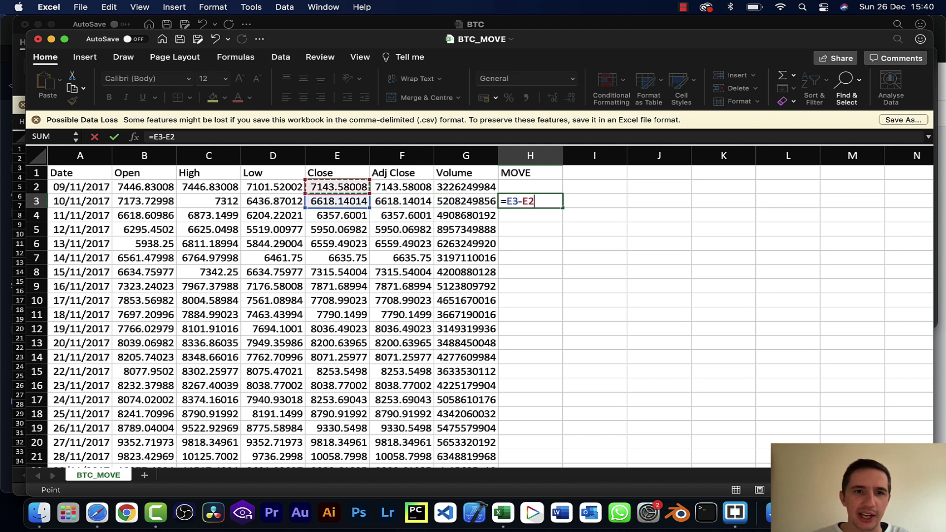
key("Return")
key("Up")
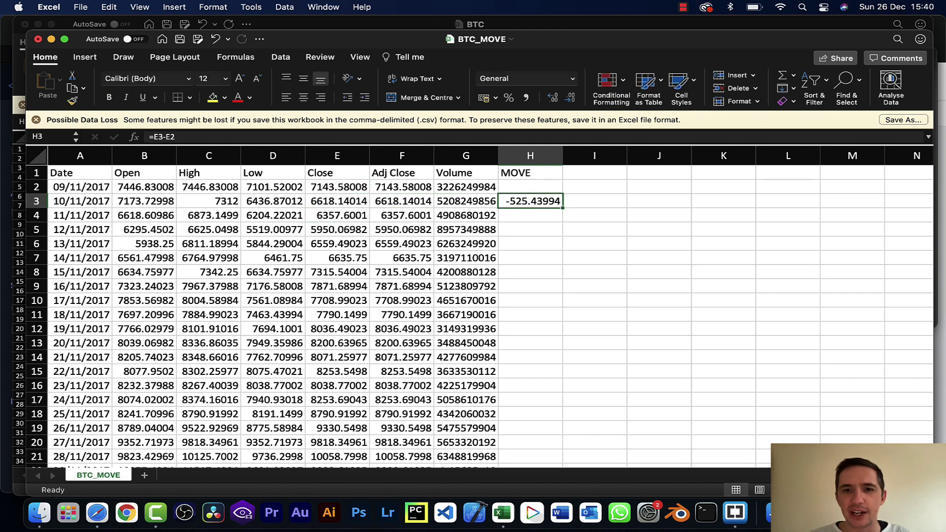
double_click(562, 207)
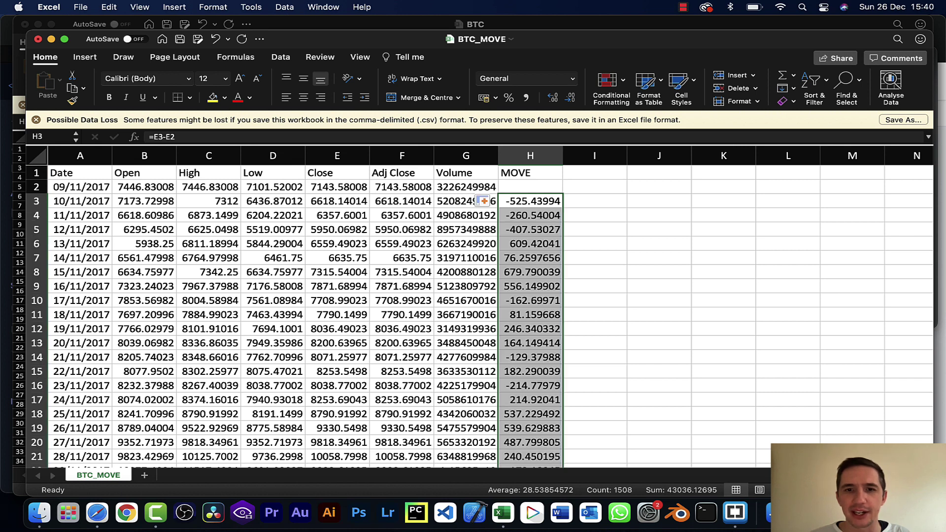
Step: Check the cell references in the filled MOVE formulas from H4 to H9
double_click(534, 216)
key("Return")
double_click(531, 230)
key("Return")
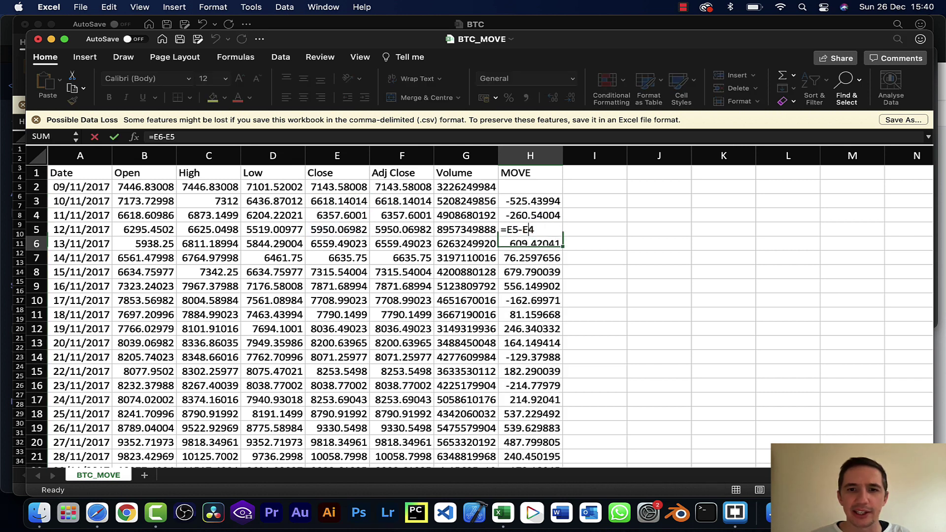
double_click(529, 243)
key("Return")
double_click(530, 258)
key("Return")
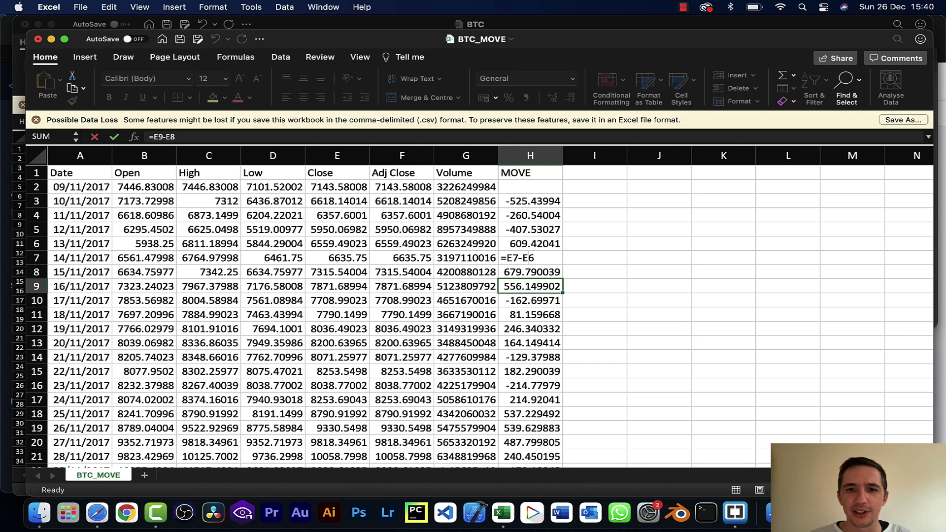
double_click(523, 286)
key("Escape")
Step: Make the H3 formula absolute as =ABS(E3-E2) and fill it down the MOVE column
key("Up")
key("Up")
key("Up")
key("Up")
key("Up")
key("Up")
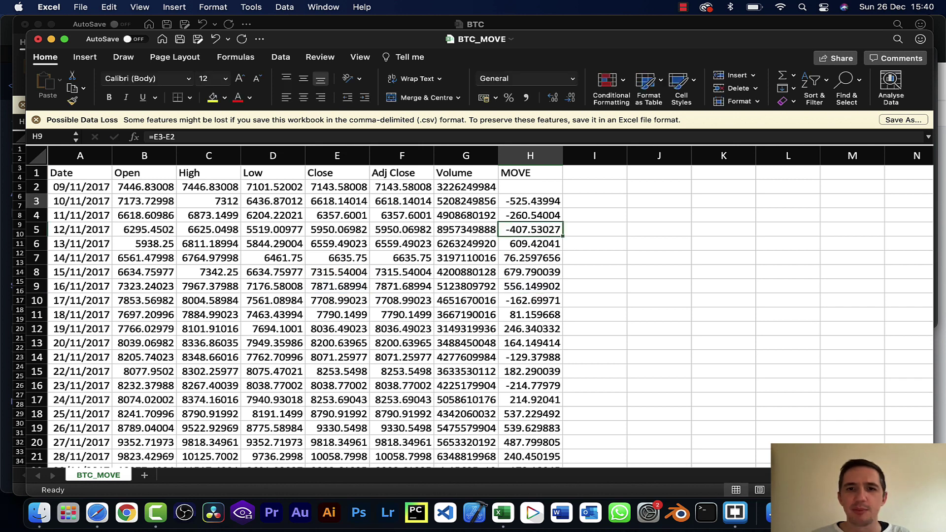
key("F2")
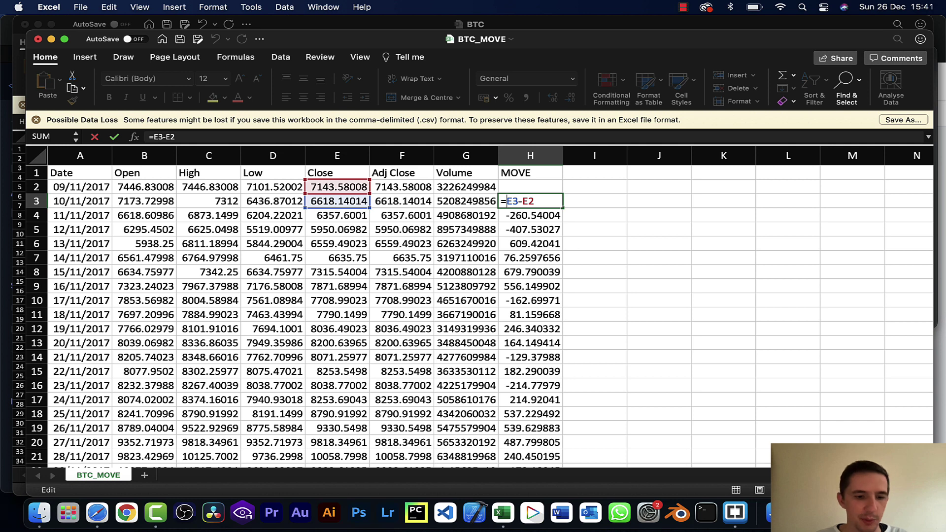
type("ABS(E3-E2")
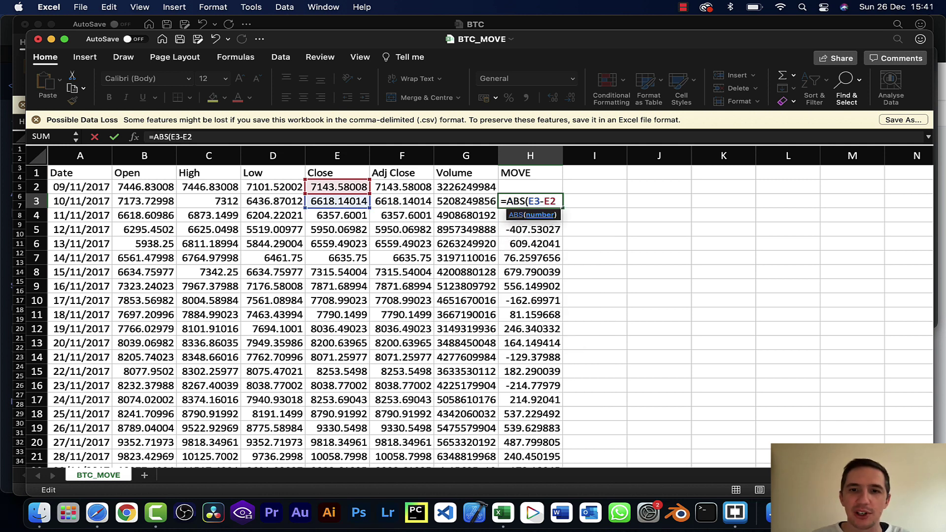
type(")")
key("Return")
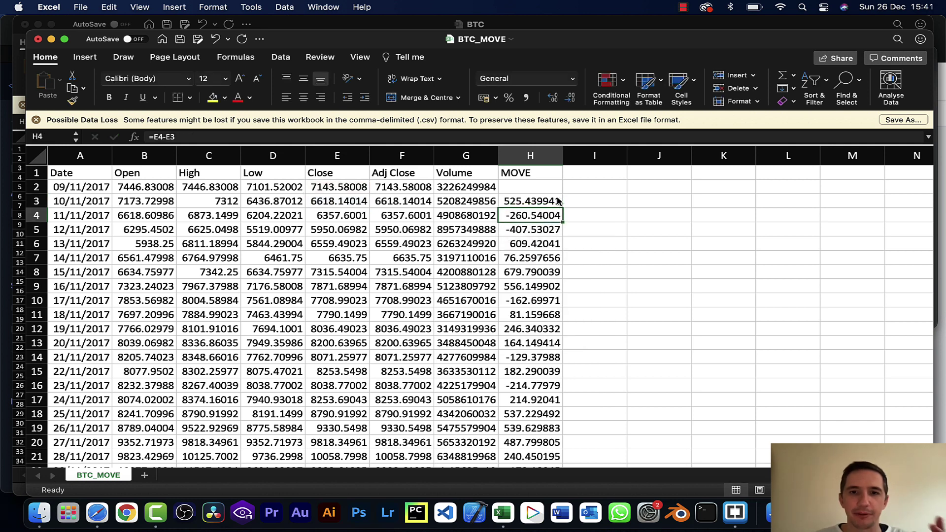
key("Up")
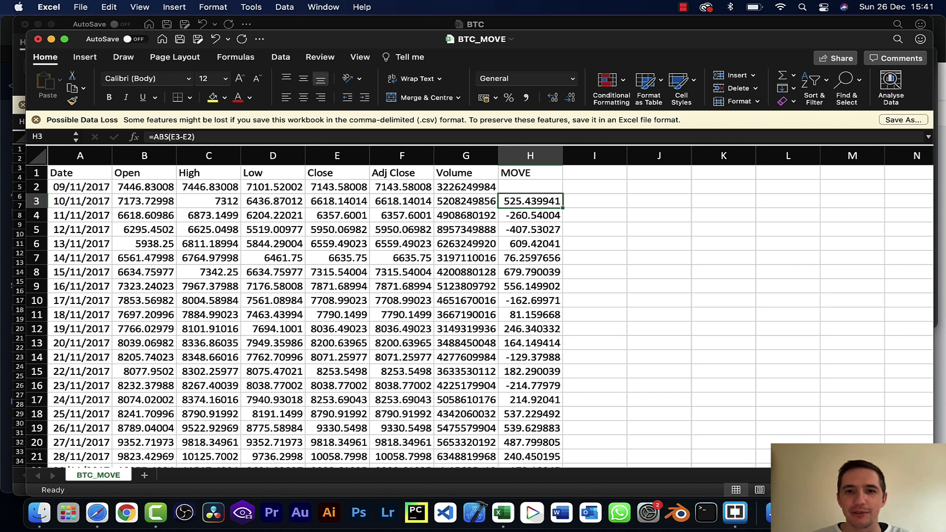
double_click(562, 207)
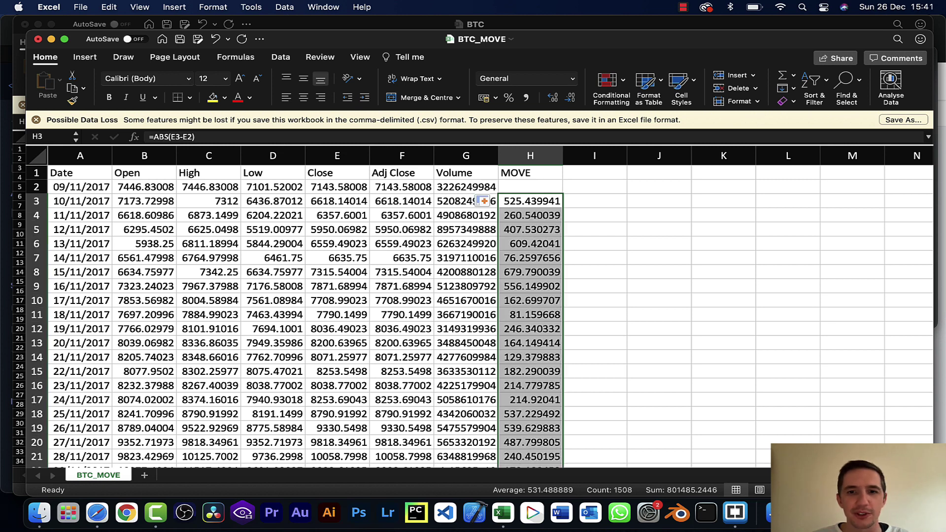
Step: Add a LOG_MOVE column header in cell I1
left_click(530, 172)
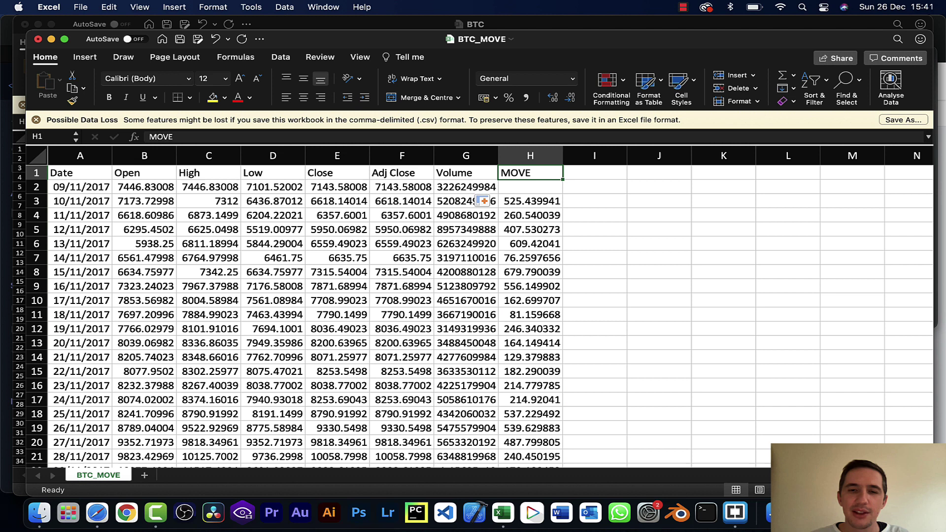
left_click(594, 173)
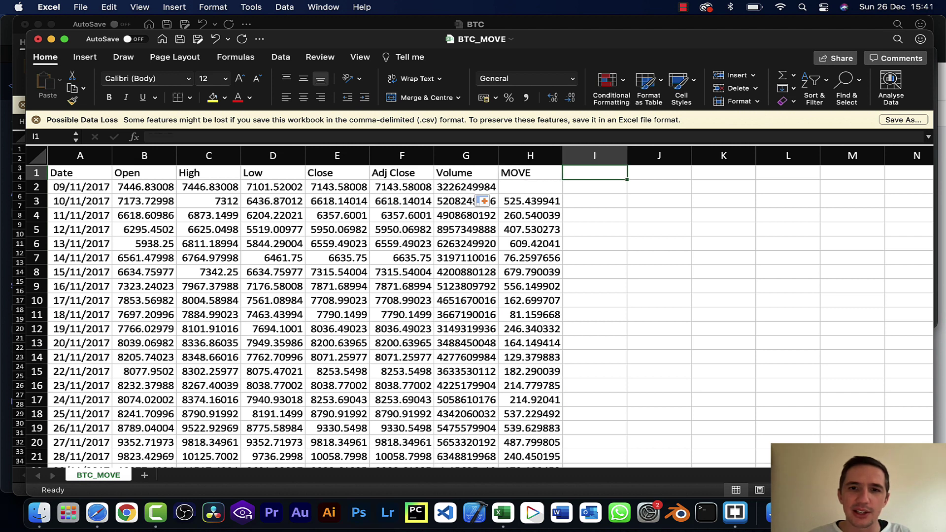
type("LOG_")
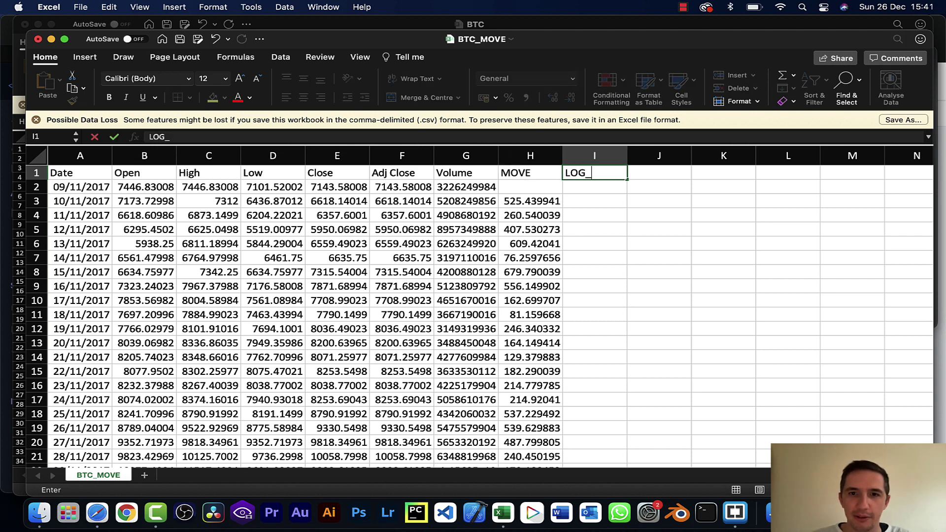
type("MOVE")
key("Return")
key("Return")
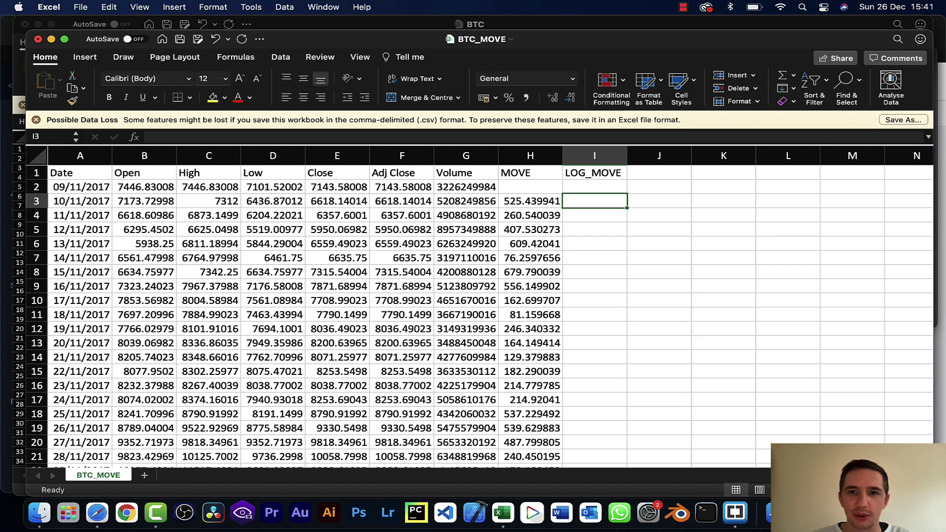
Step: Calculate the logarithm of the move in I3 with =LOG(H3) and fill it down the LOG_MOVE column
type("=LOG(")
key("Left")
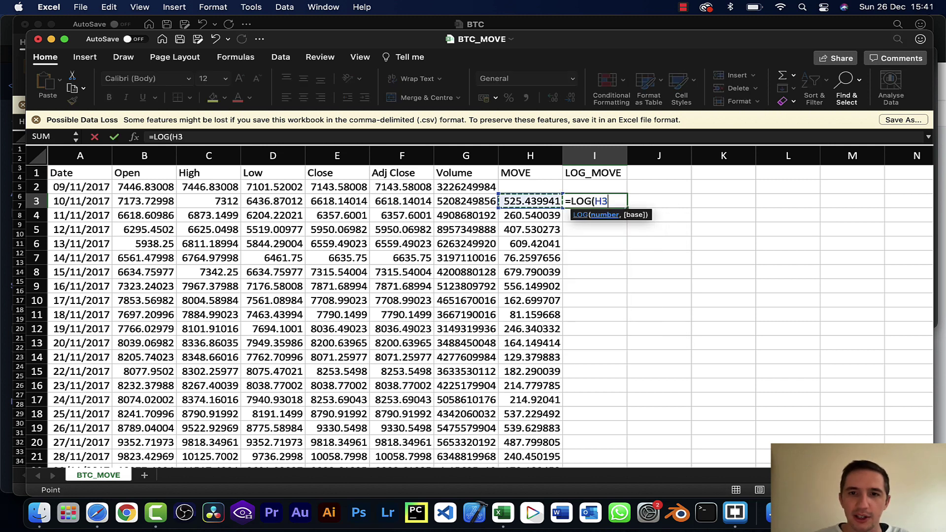
type(")")
key("Return")
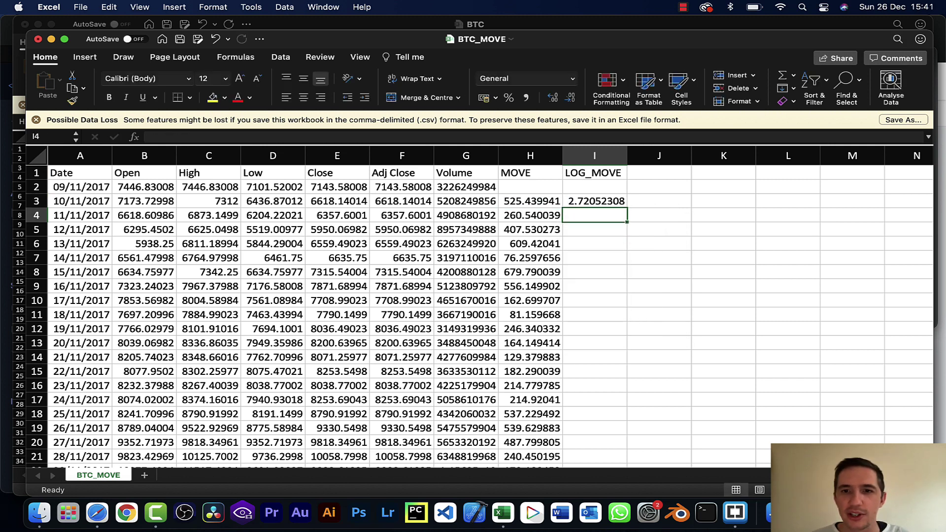
key("Up")
double_click(627, 208)
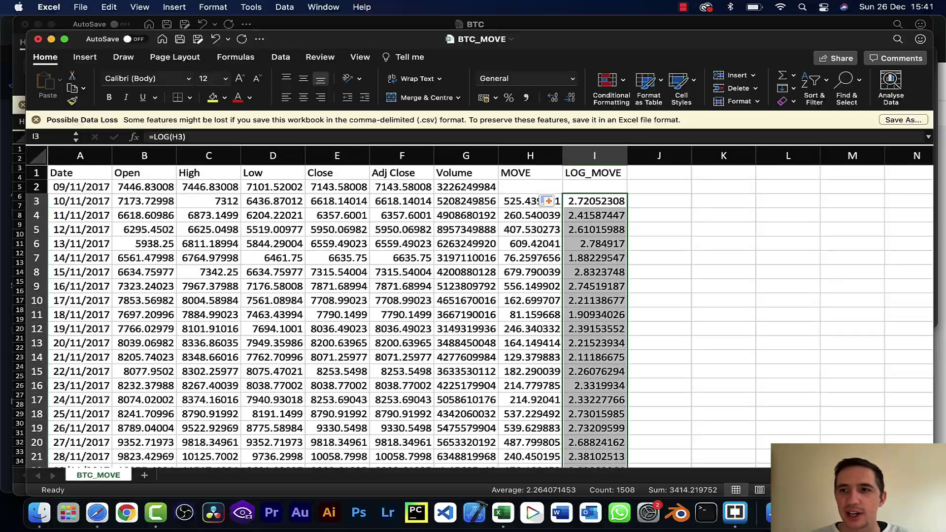
Step: Examine the MOVE and LOG_MOVE columns down to the 2021 rows, comparing H1238 with I1238, and return to I3
scroll(481, 316, "down", 20)
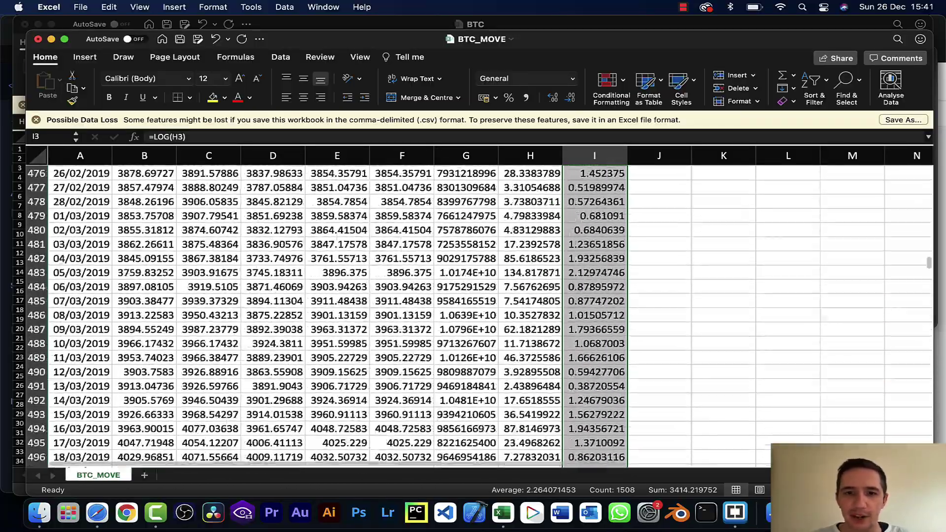
scroll(480, 315, "down", 20)
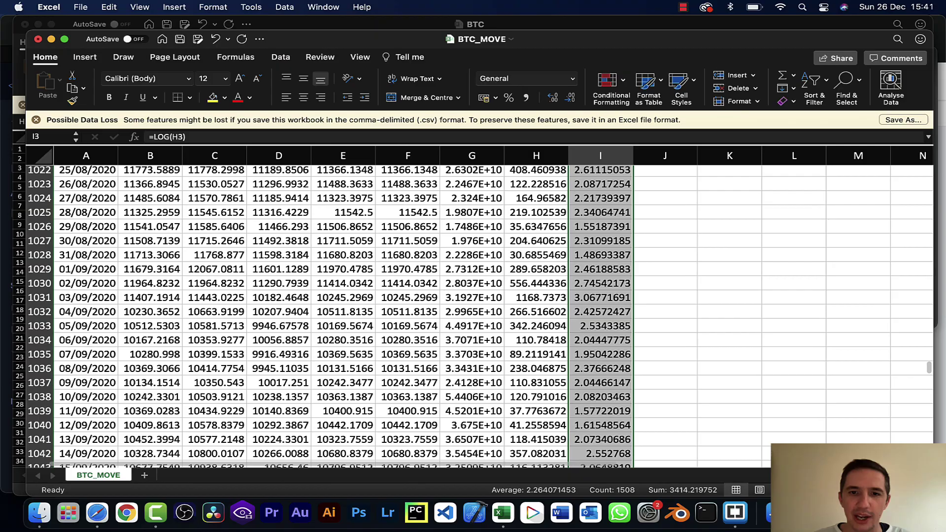
scroll(480, 315, "down", 10)
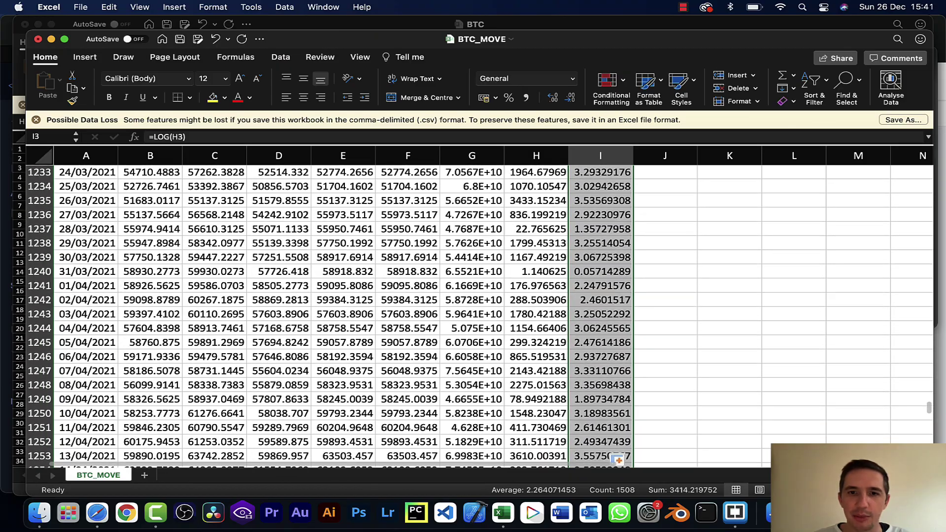
left_click(537, 243)
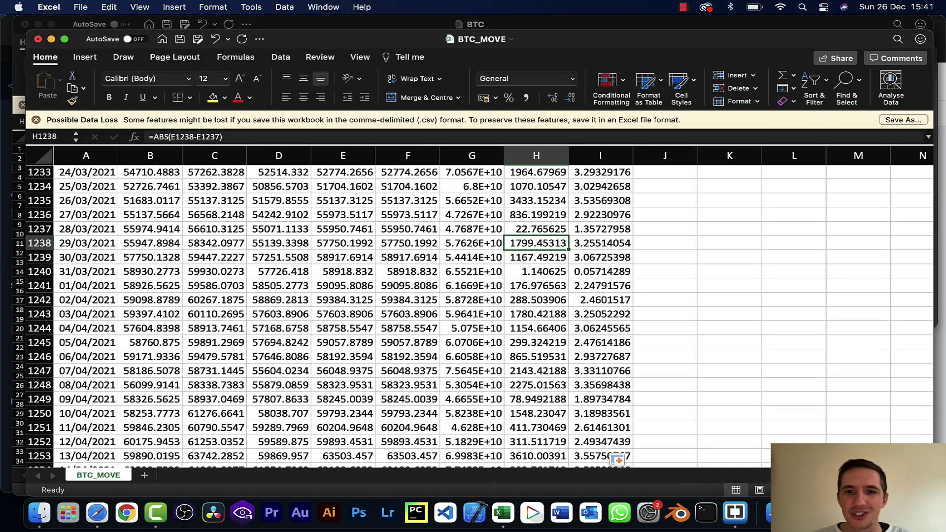
left_click(601, 243)
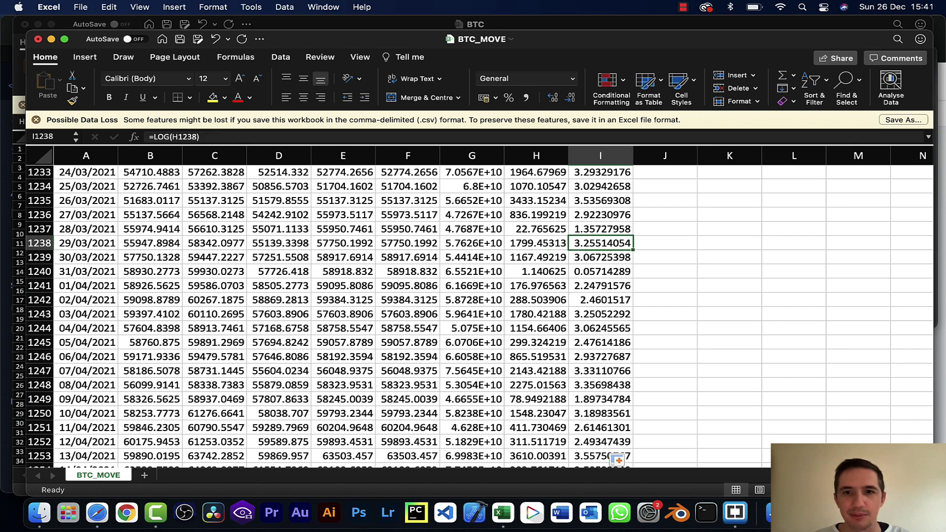
key("Left")
key("Up")
key("Right")
key("Down")
key("Left")
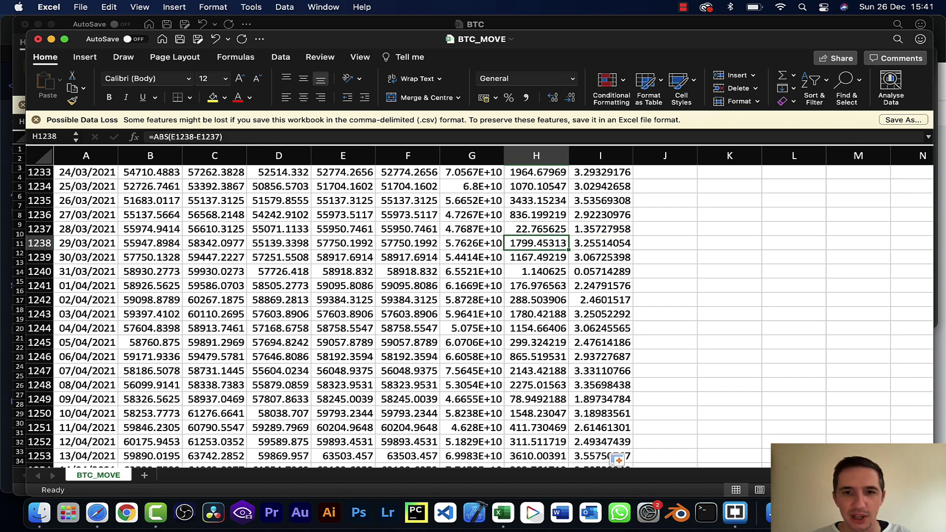
key("Right")
key("super+Up")
key("super+Up")
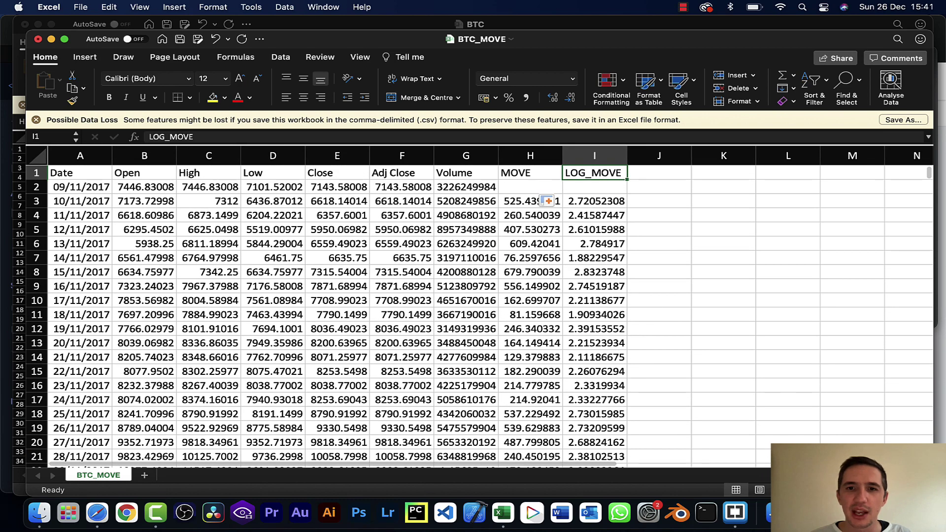
key("Down")
key("Down")
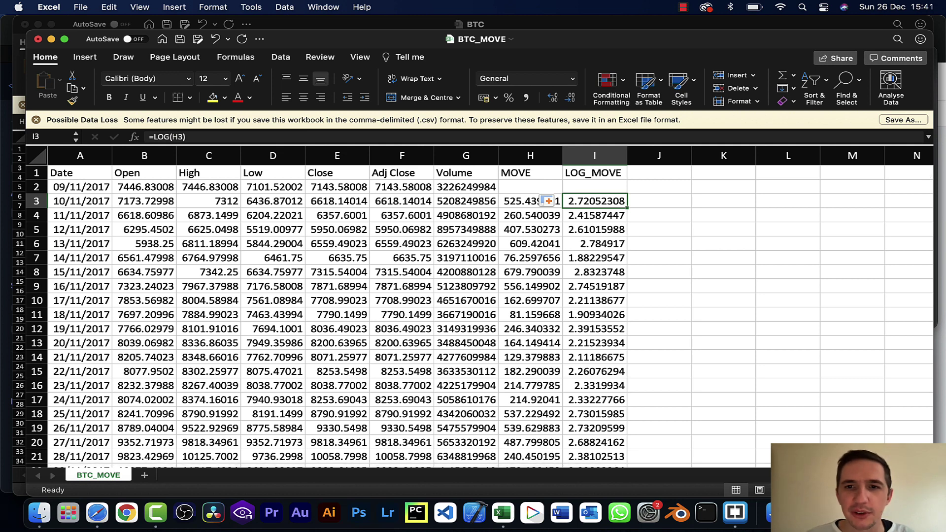
Step: Add an OUTCOME column header in cell J1 and go to J3
key("super+Up")
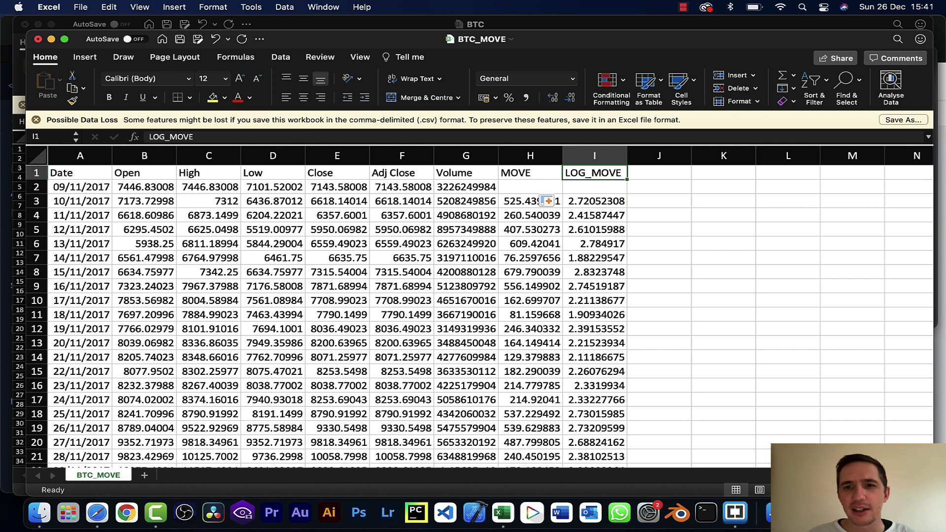
key("Right")
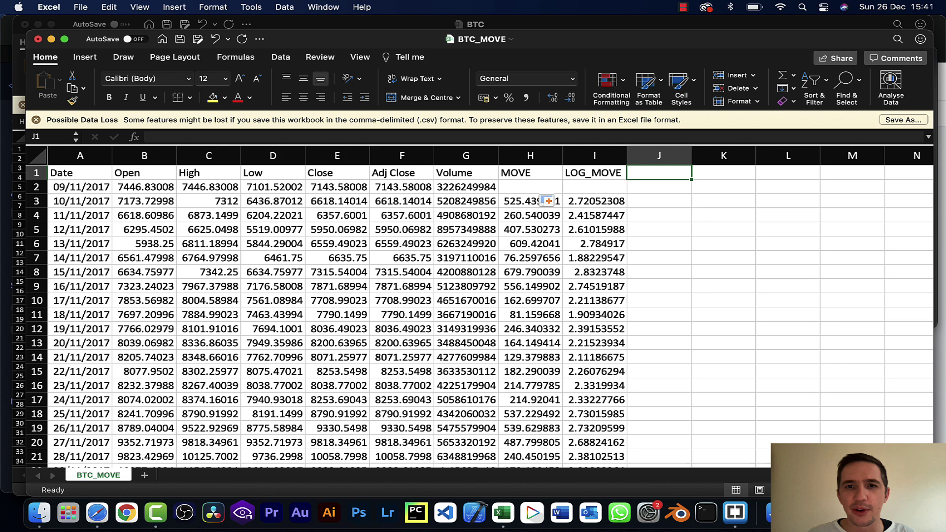
type("OUTCOME")
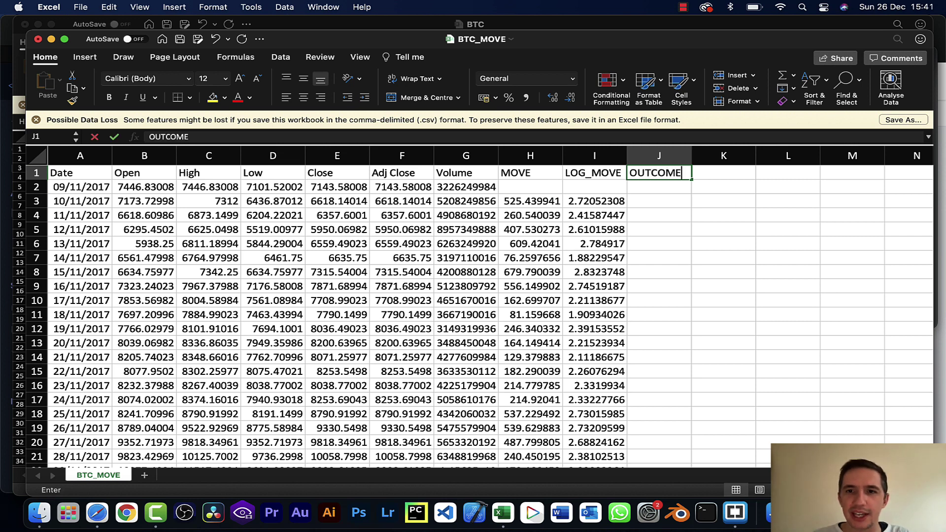
left_click(659, 201)
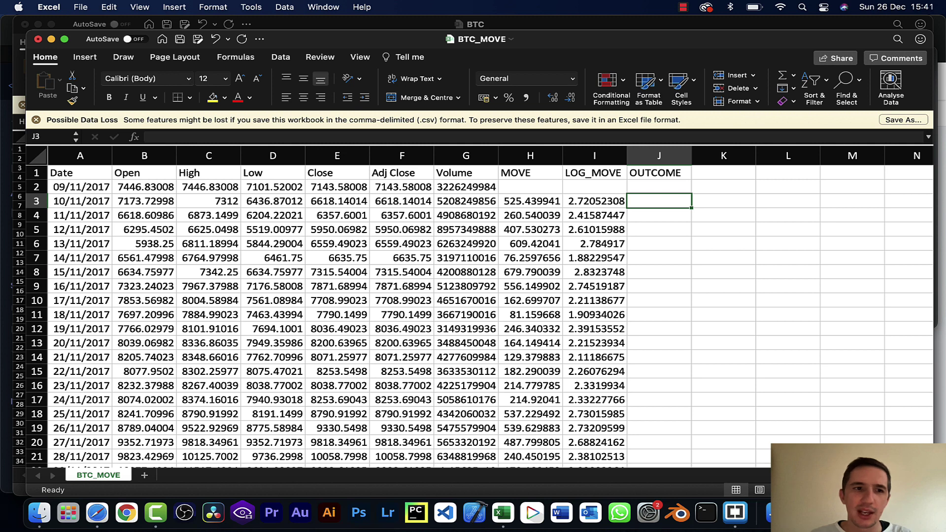
left_click_drag(36, 215, 37, 457)
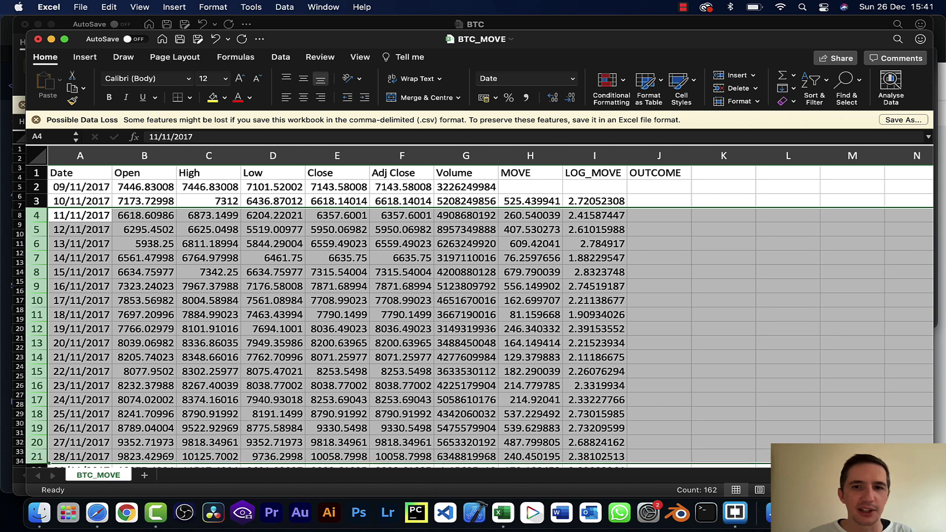
scroll(490, 315, "down", 1)
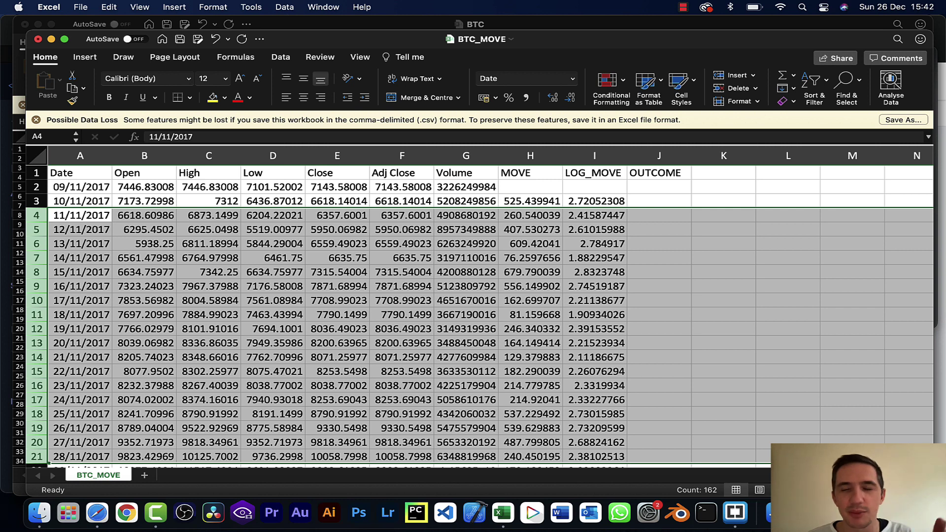
Step: Enter =IF(H4>H3,1,0) in J3 and fill it down the OUTCOME column
left_click(659, 201)
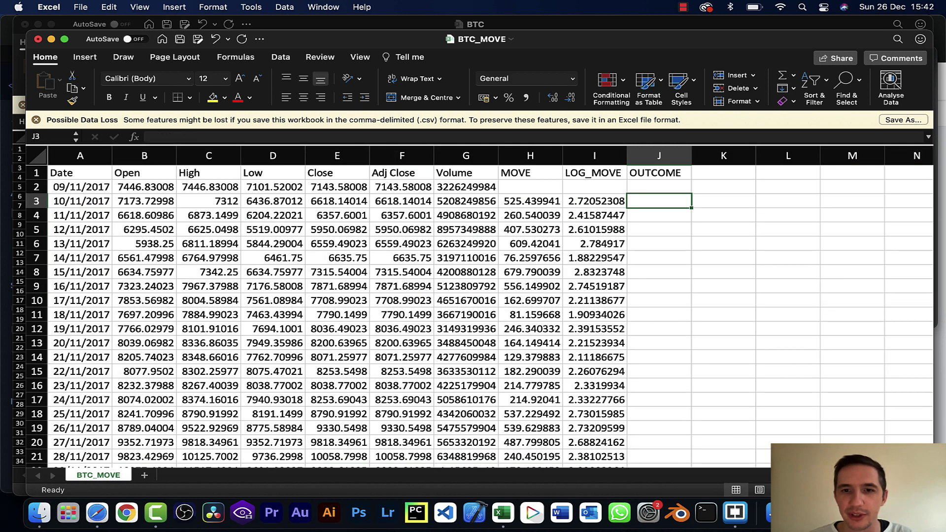
type("=IF(")
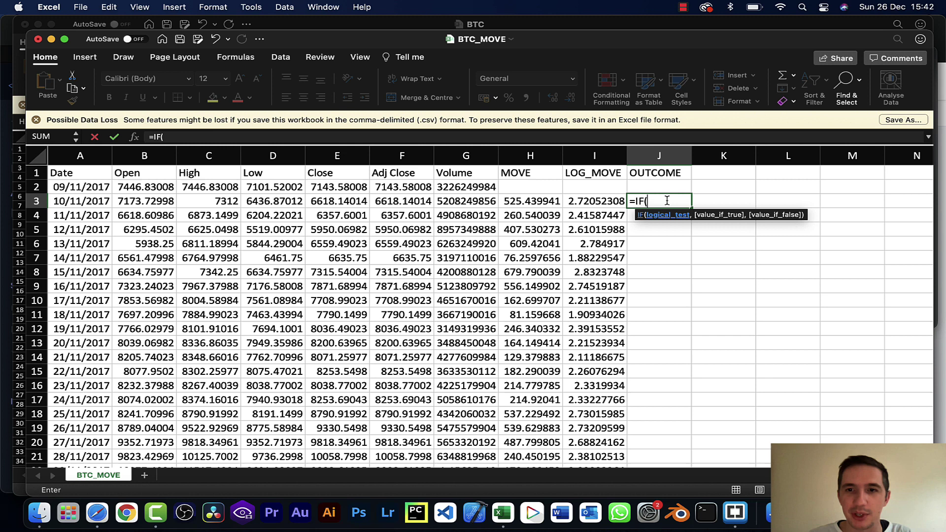
left_click(557, 219)
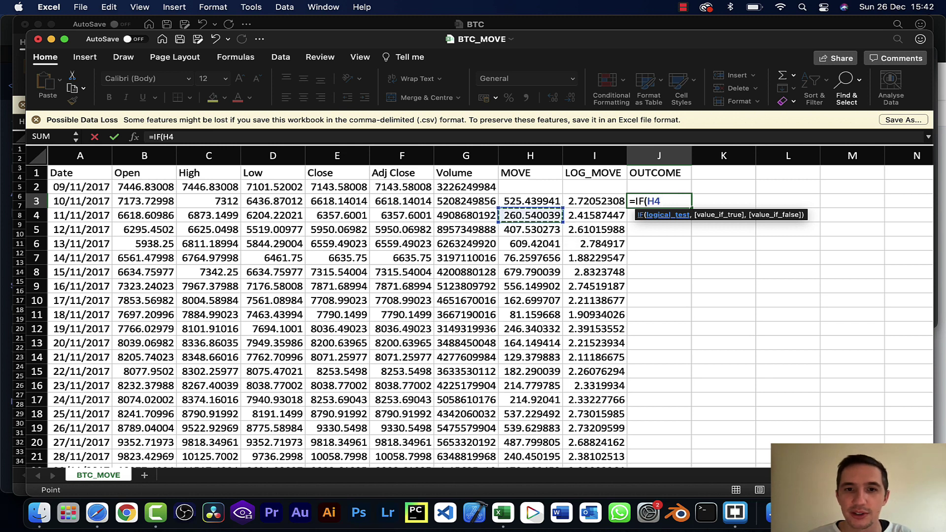
type(">")
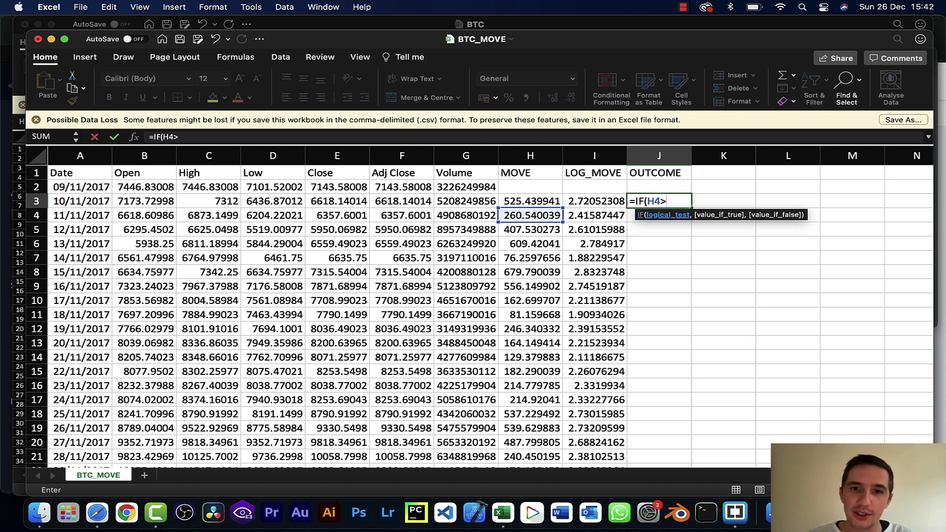
left_click(531, 201)
type(",1,0")
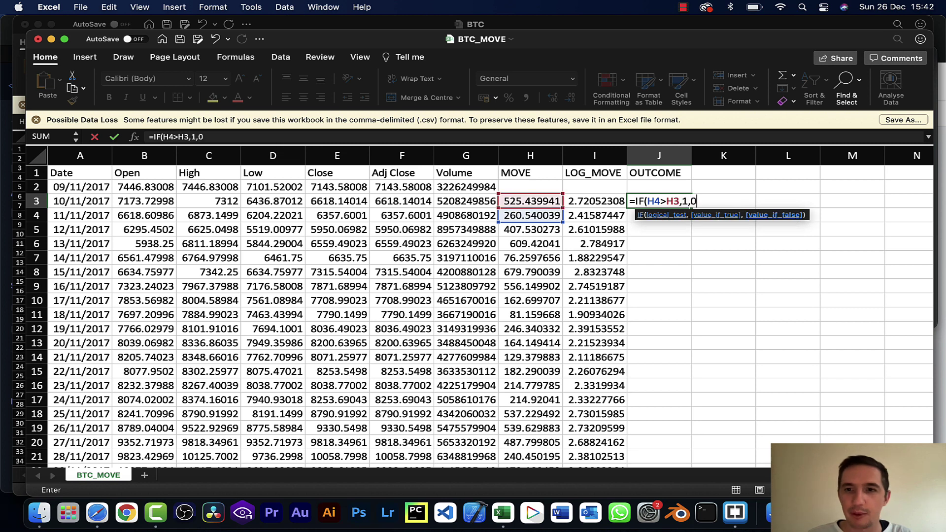
key("Return")
double_click(692, 207)
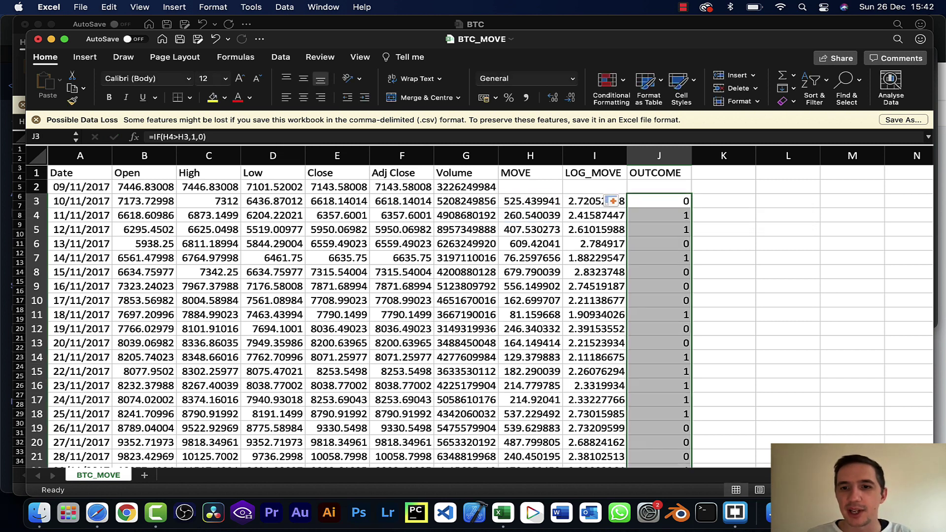
Step: Check which MOVE cells the OUTCOME formulas in J4 and J3 reference, leaving both formulas as they are
double_click(666, 215)
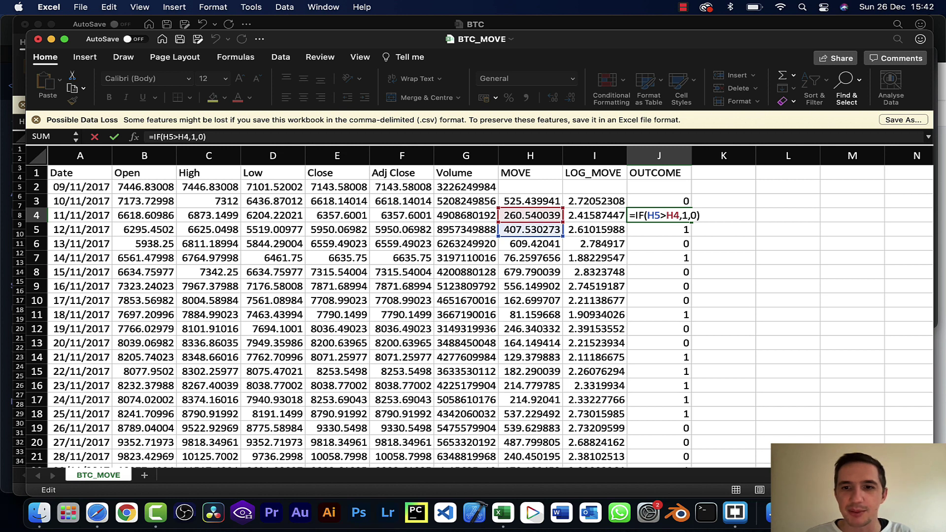
key("Escape")
key("Escape")
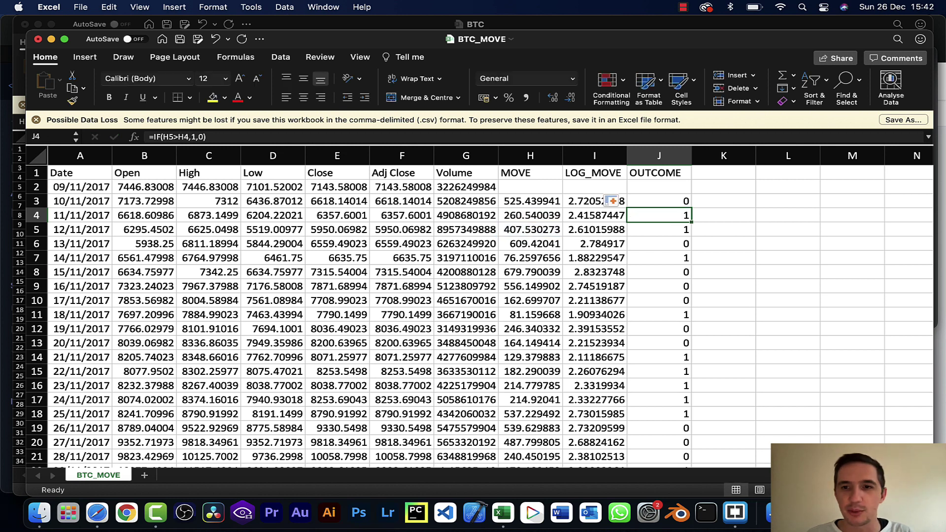
key("Up")
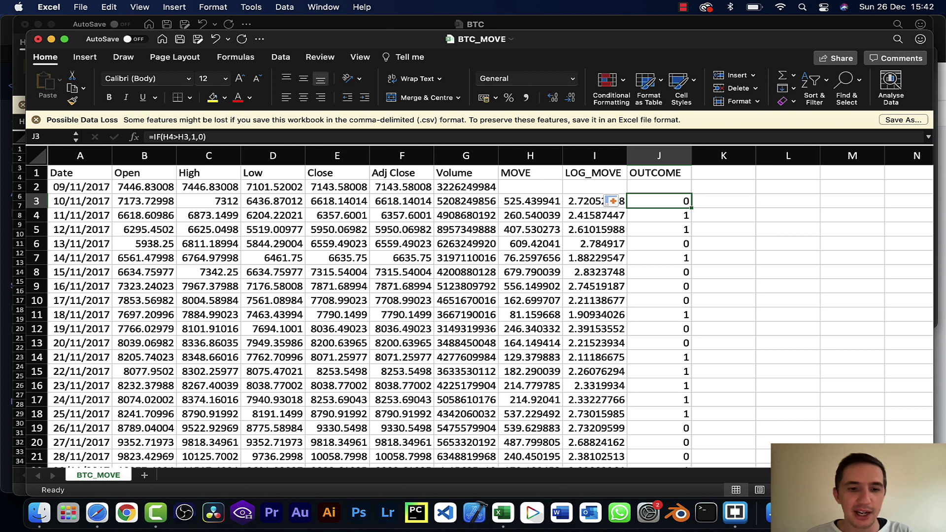
double_click(655, 201)
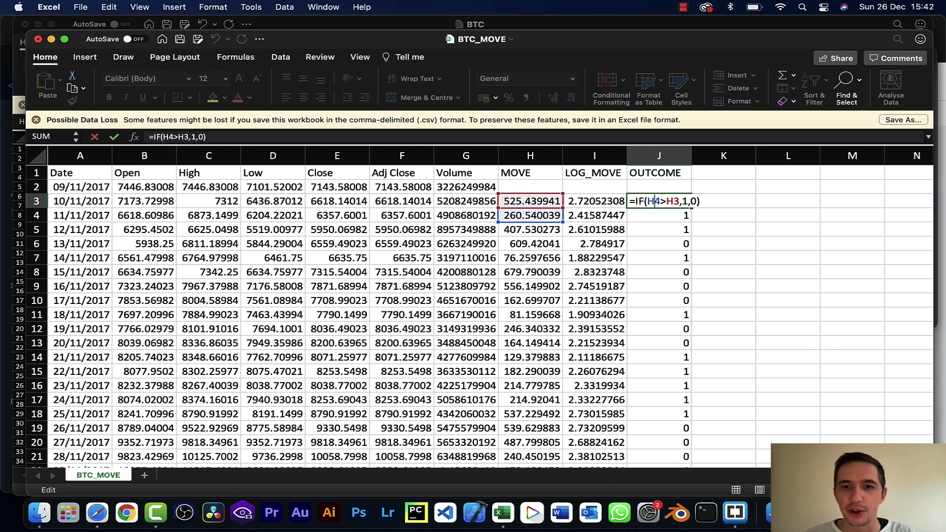
key("Escape")
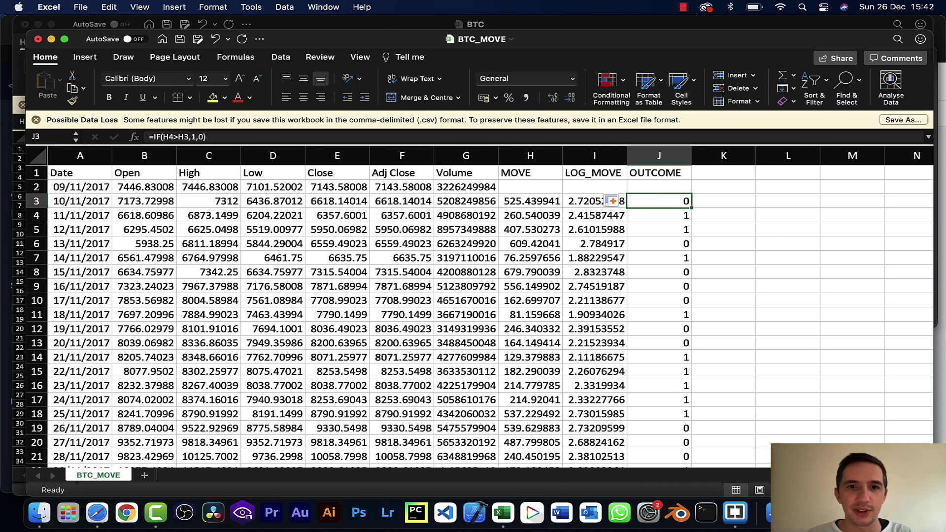
Step: Inspect the OUTCOME formula in the last data row and clear cell J1510
key("Down")
key("Down")
key("Down")
key("Down")
key("super+Down")
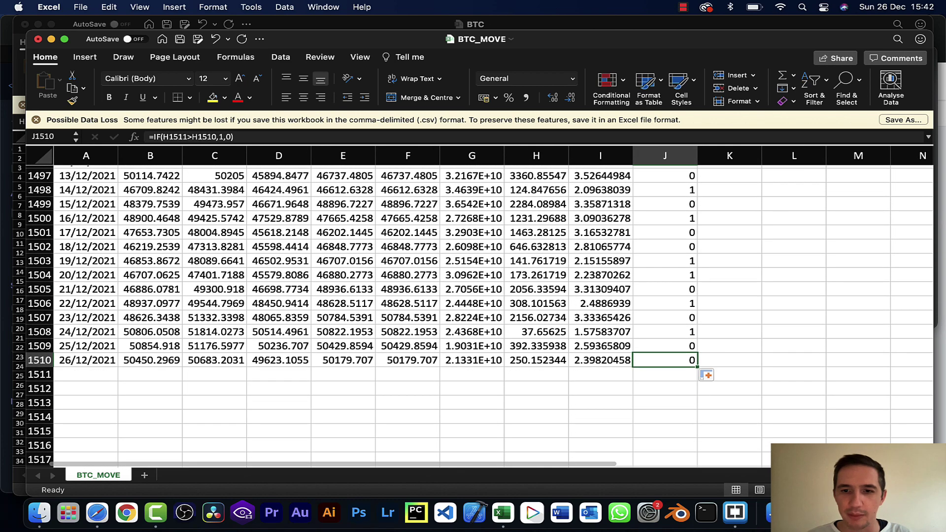
double_click(666, 360)
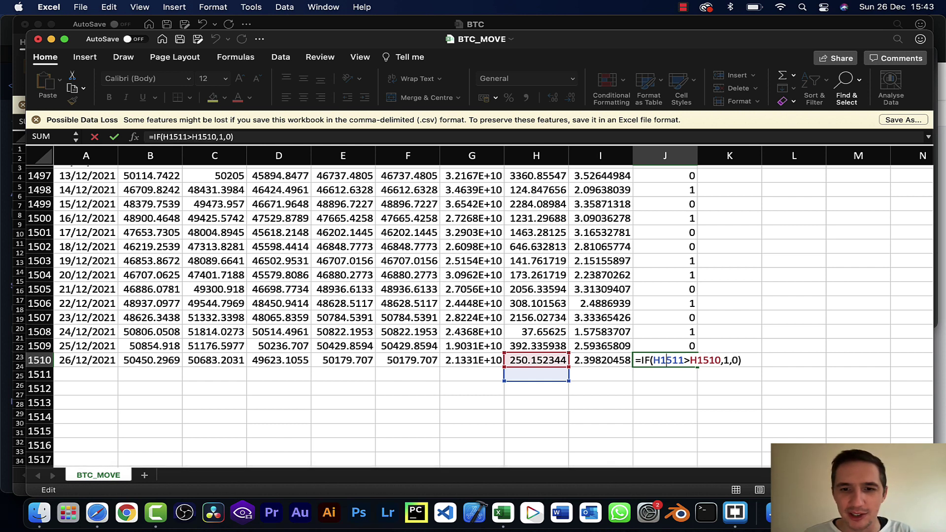
key("Return")
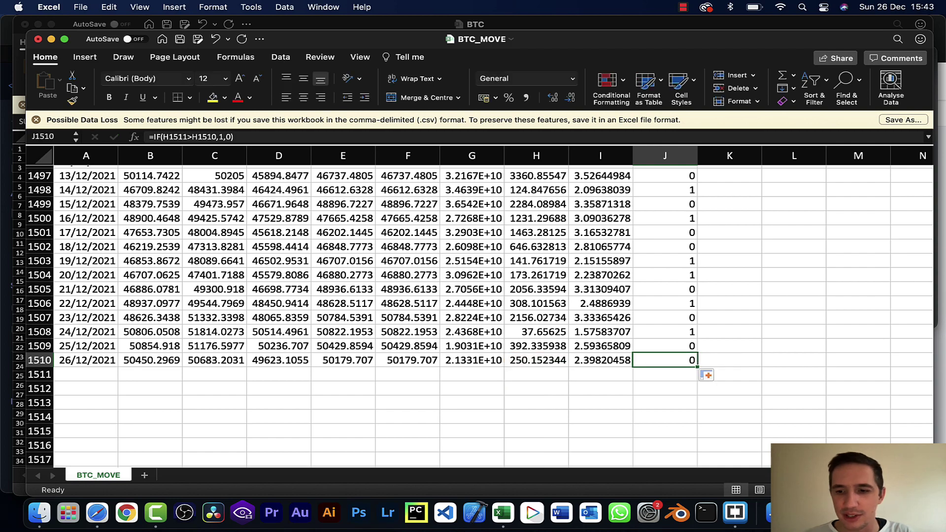
key("Delete")
key("Up")
key("Up")
key("Down")
key("Down")
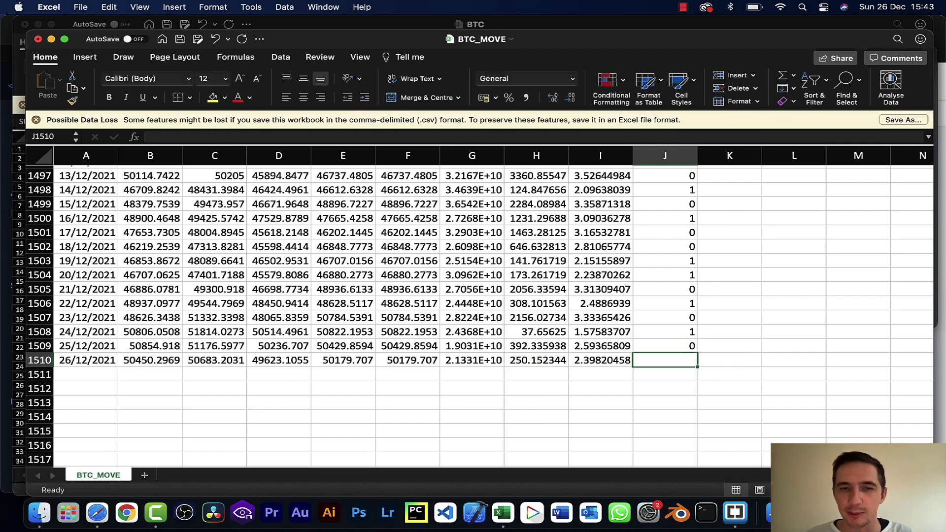
Step: Return to the header row, save the workbook, and save a copy as BTC_MOVE in CSV format on the Desktop
key("super+Up")
key("super+Up")
key("super+Up")
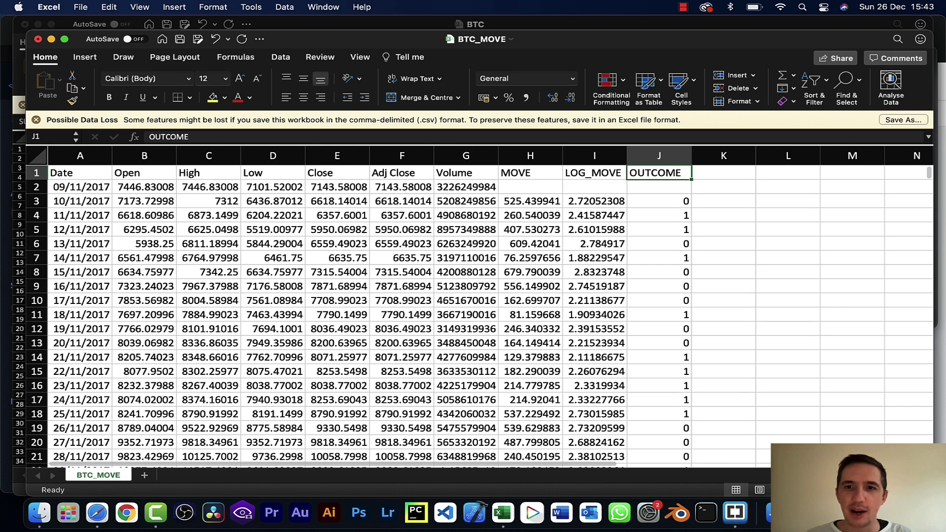
key("Left")
left_click(80, 7)
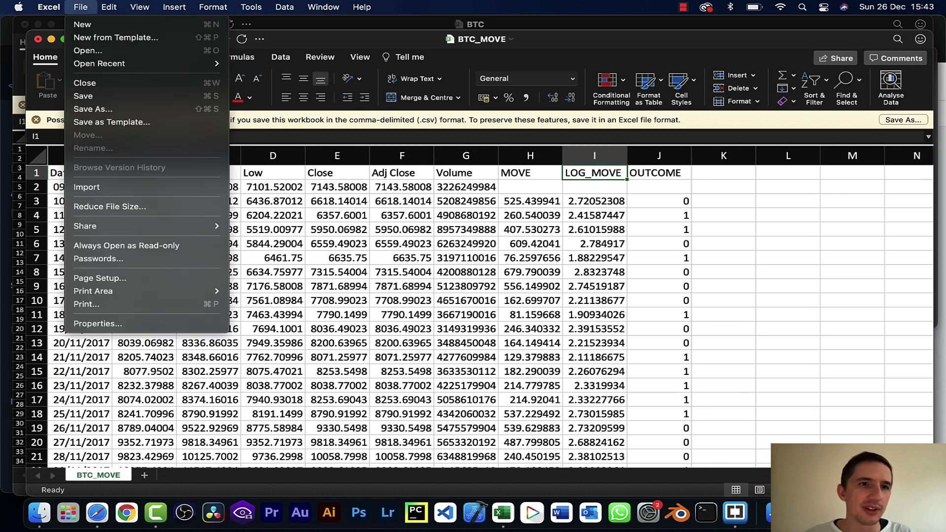
key("super+s")
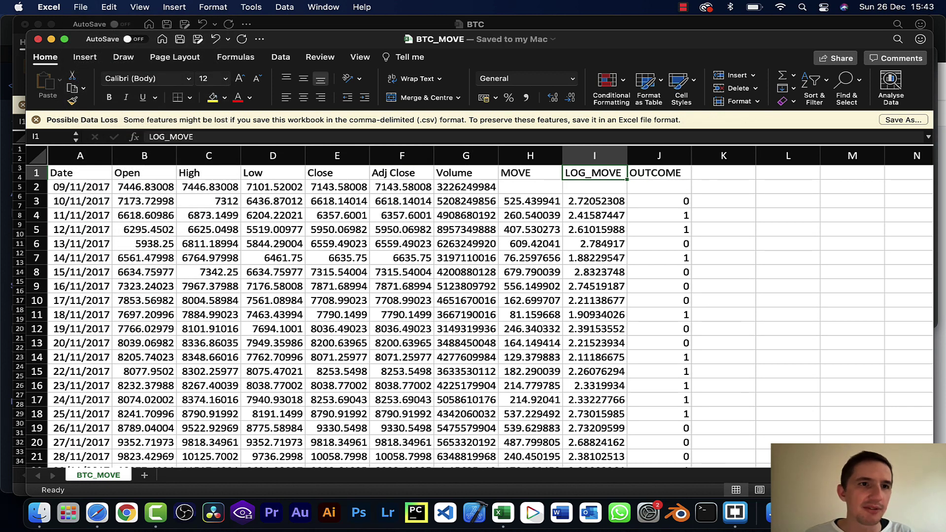
left_click(80, 7)
left_click(85, 108)
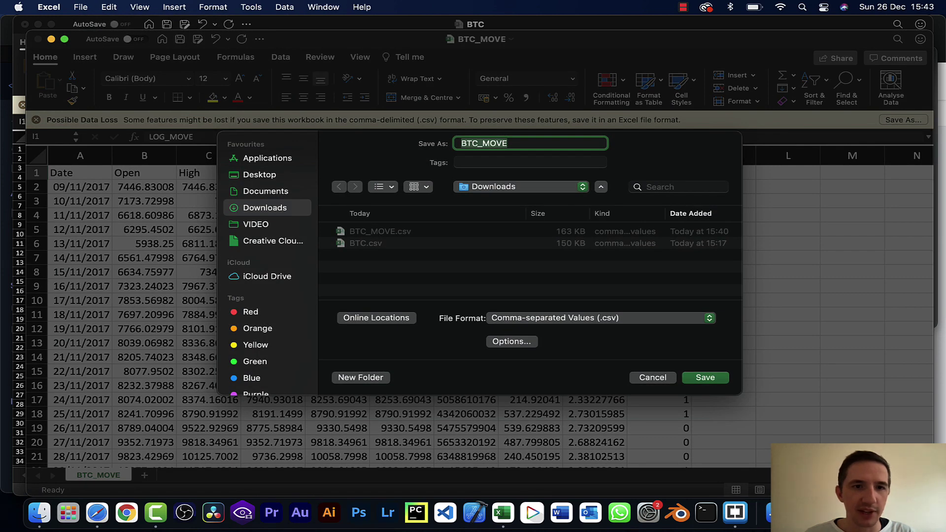
left_click(259, 174)
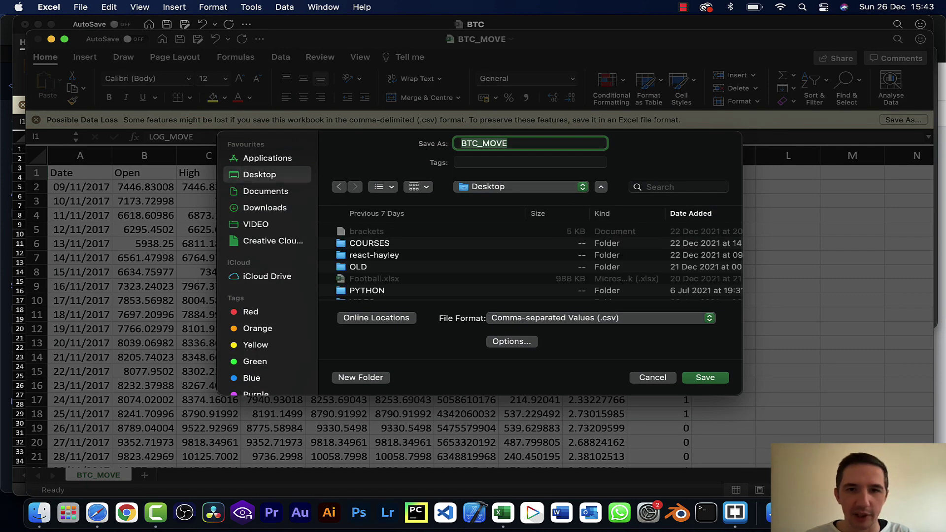
key("Return")
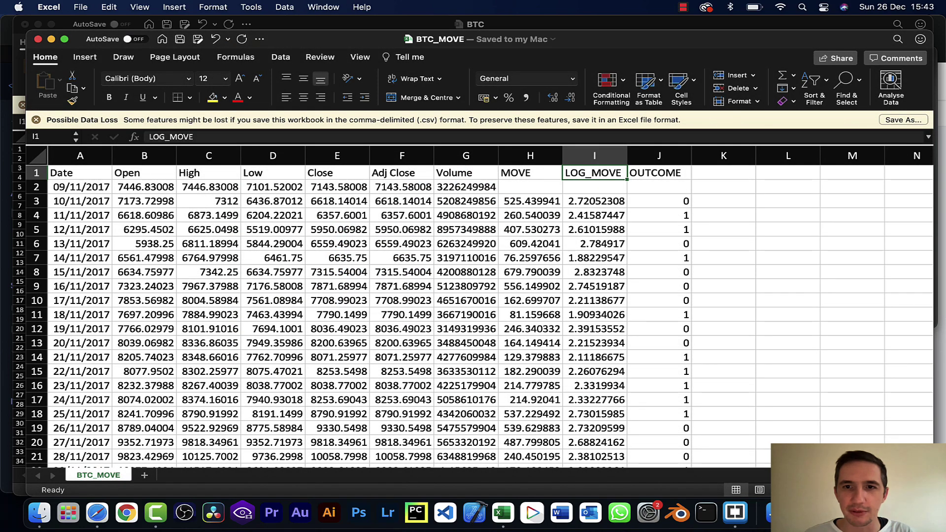
Step: Copy columns A to J and paste them over themselves as values, replacing the formulas
left_click_drag(79, 156, 659, 156)
key("super+c")
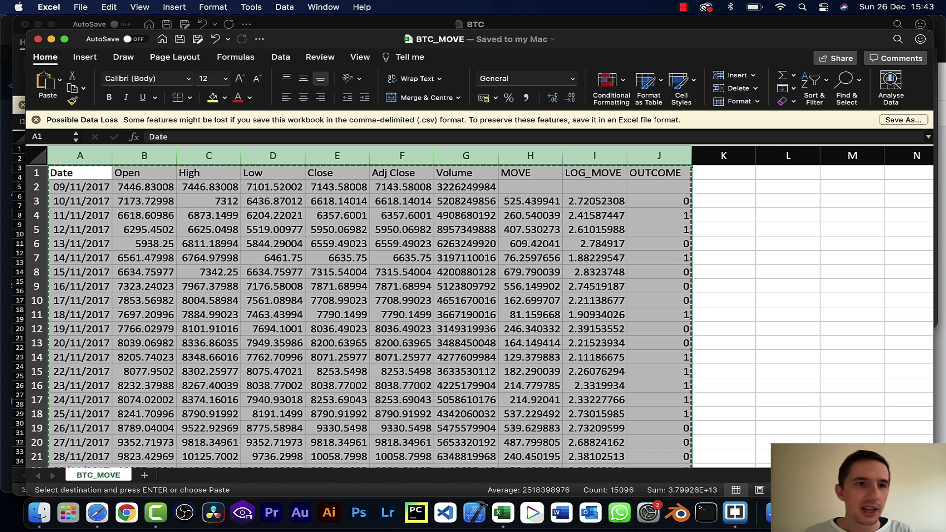
left_click(60, 79)
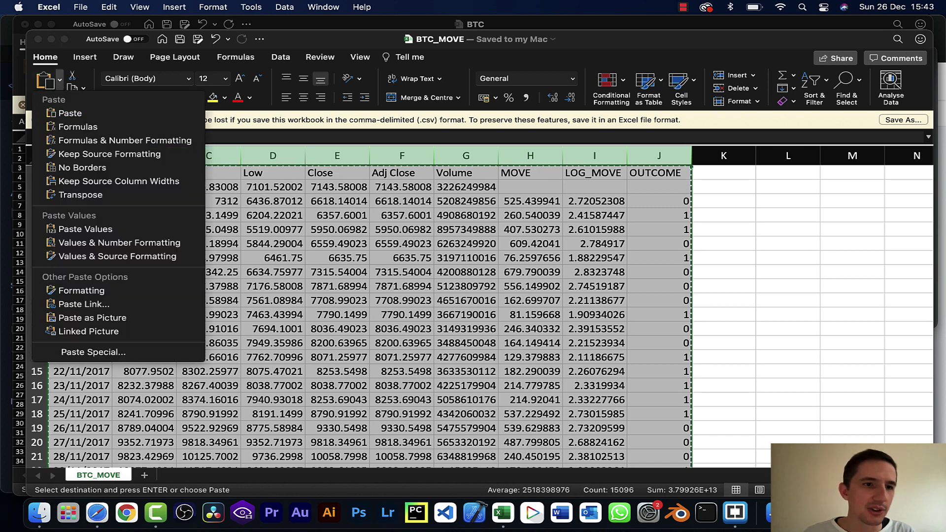
left_click(74, 230)
left_click(530, 216)
Step: Delete row 2, which has no MOVE value, and save the BTC_MOVE file
left_click(594, 187)
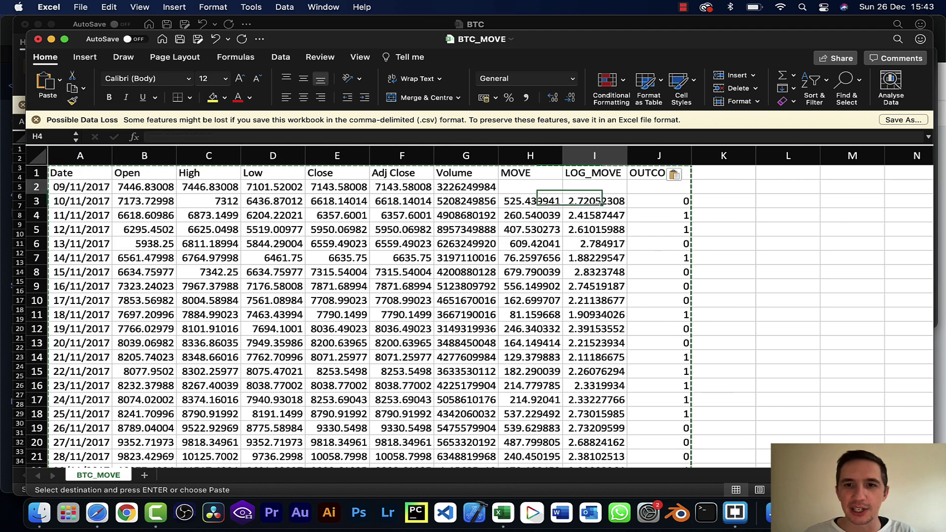
key("shift+space")
key("ctrl+minus")
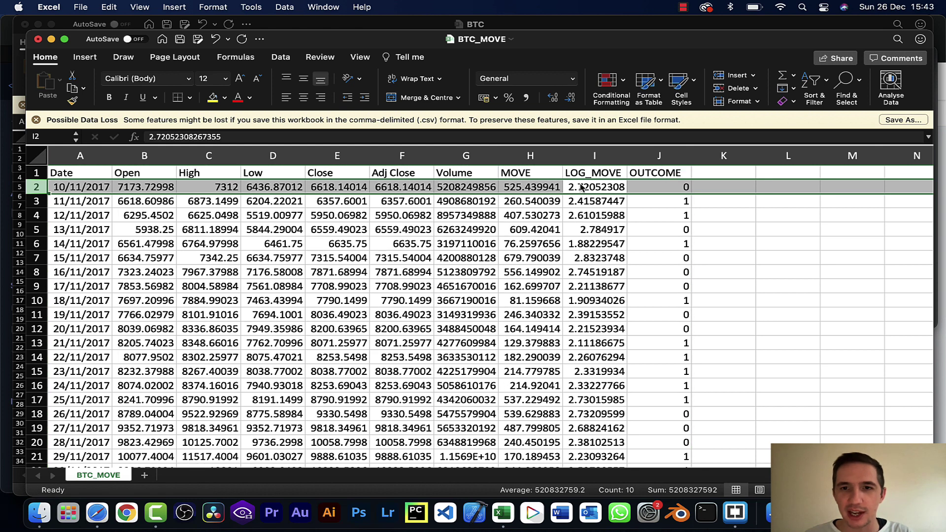
key("super+s")
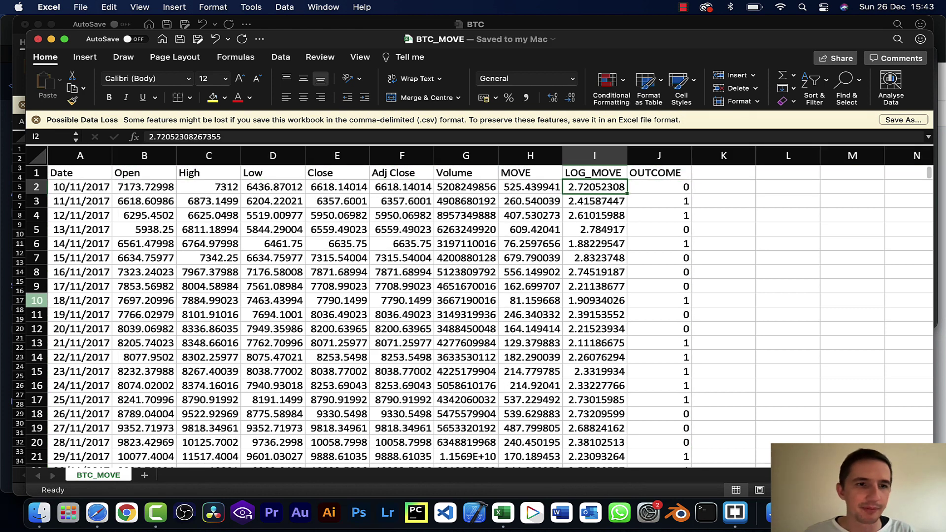
Step: Switch to Crypto Wizards in Safari and upload BTC_MOVE.csv from the Desktop in Data Builder
left_click(97, 512)
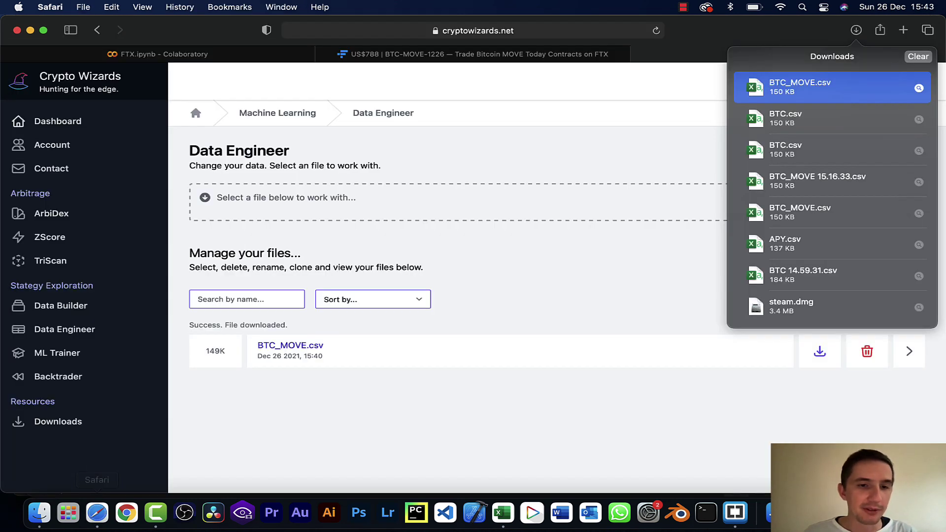
left_click(60, 306)
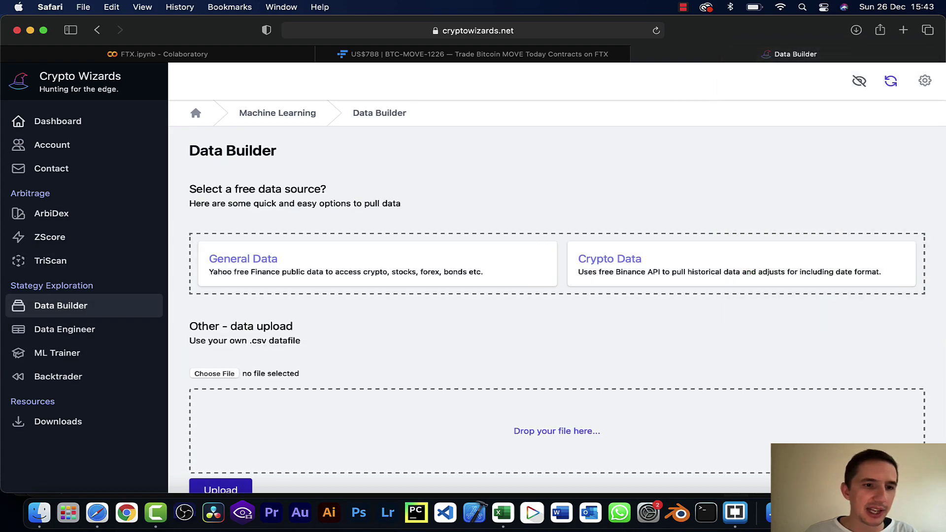
left_click(214, 373)
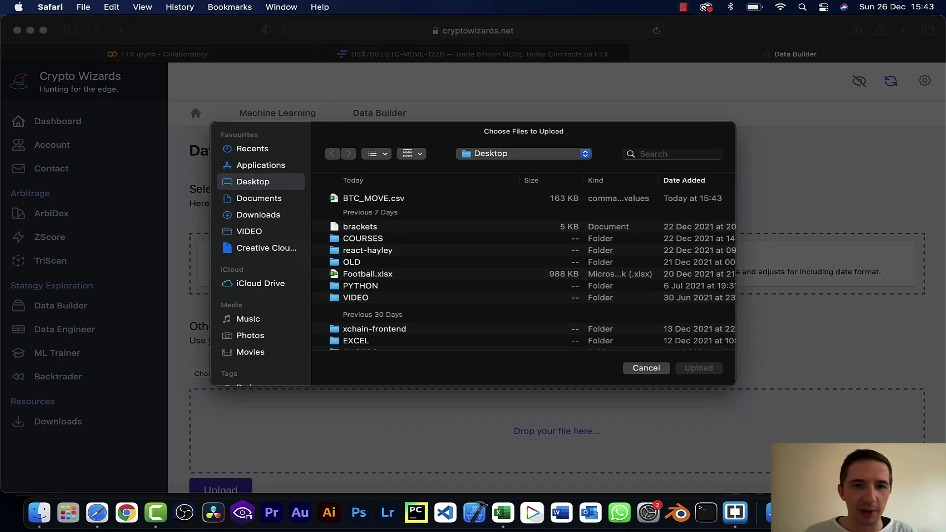
double_click(374, 198)
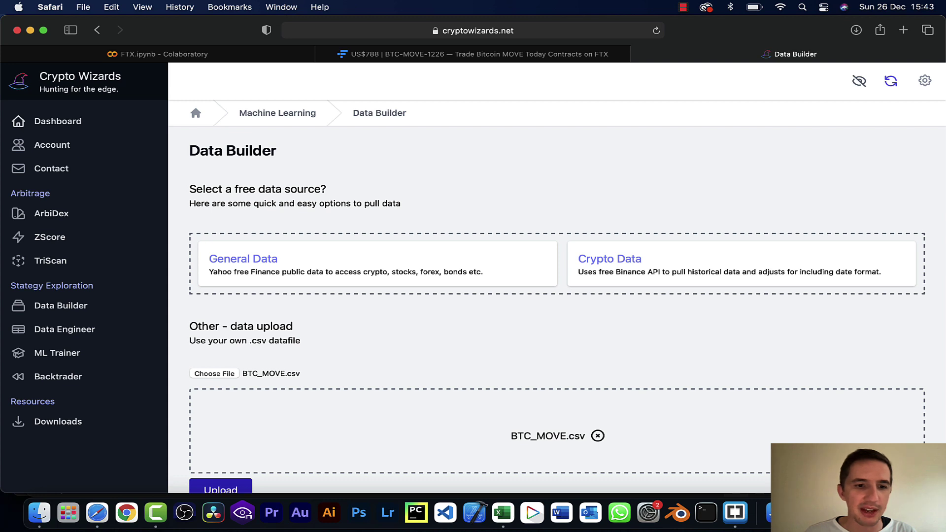
left_click(220, 488)
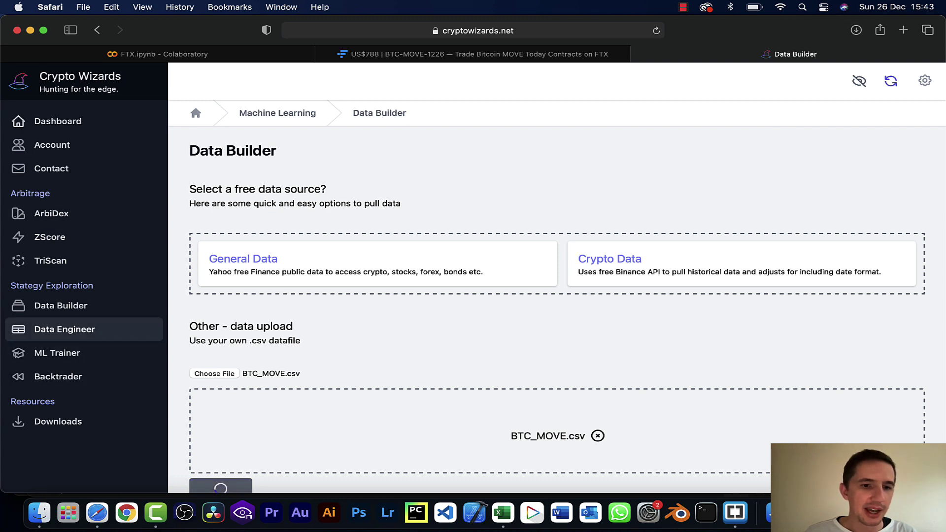
Step: Go to Data Engineer and get the file info for BTC_MOVE.csv
left_click(64, 329)
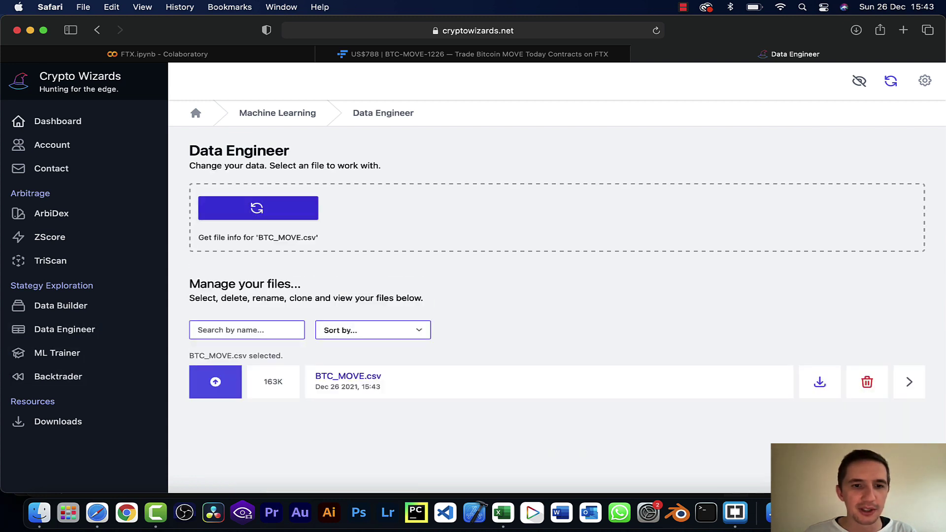
left_click(258, 208)
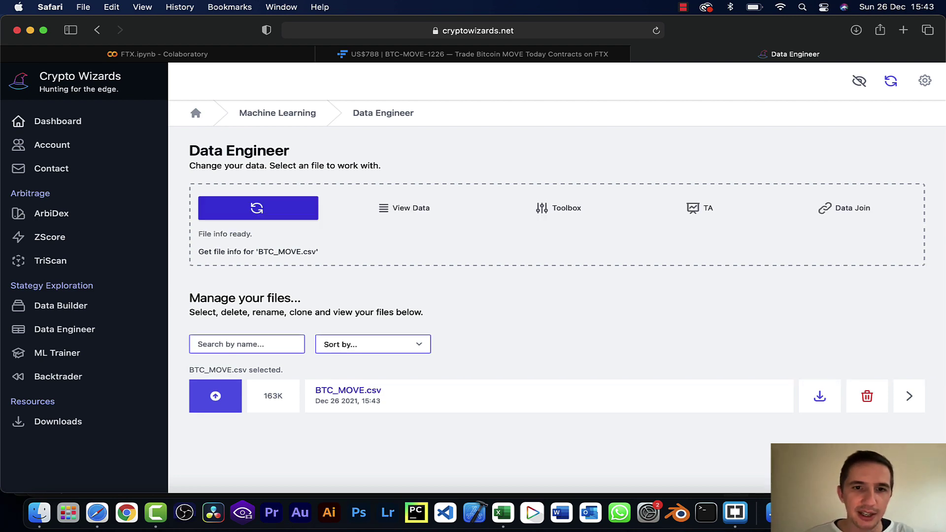
Step: Review the BTC_MOVE.csv head and tail data and add the Daily Log Return feature from the returns category of technical analysis
scroll(542, 216, "down", 5)
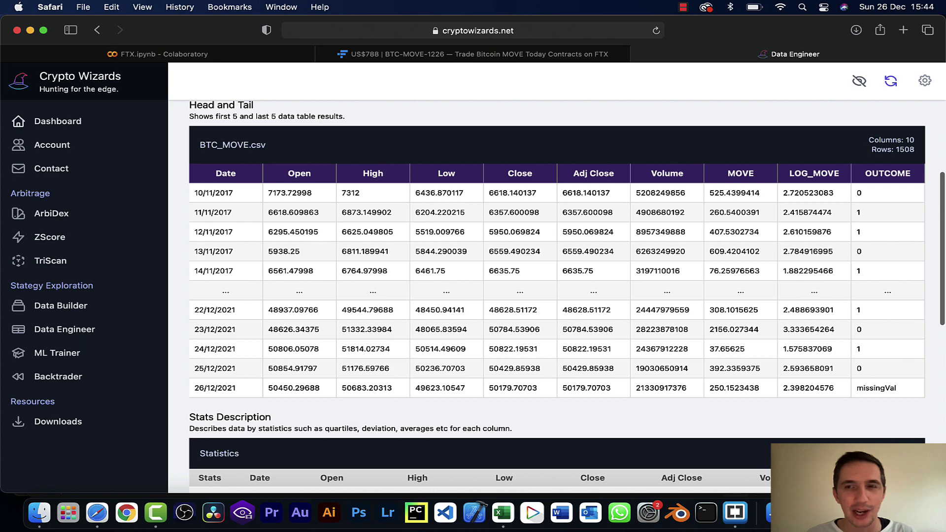
scroll(567, 297, "up", 1)
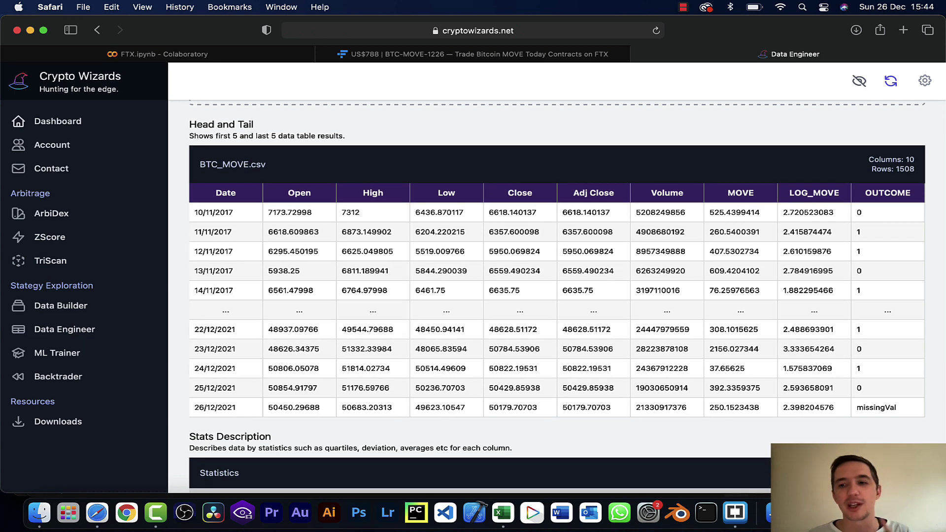
scroll(566, 297, "up", 5)
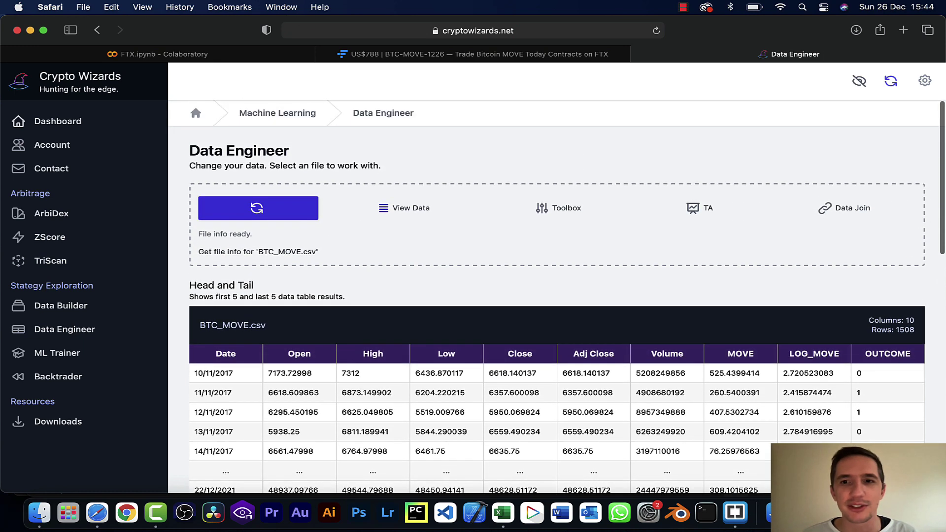
scroll(557, 297, "down", 1)
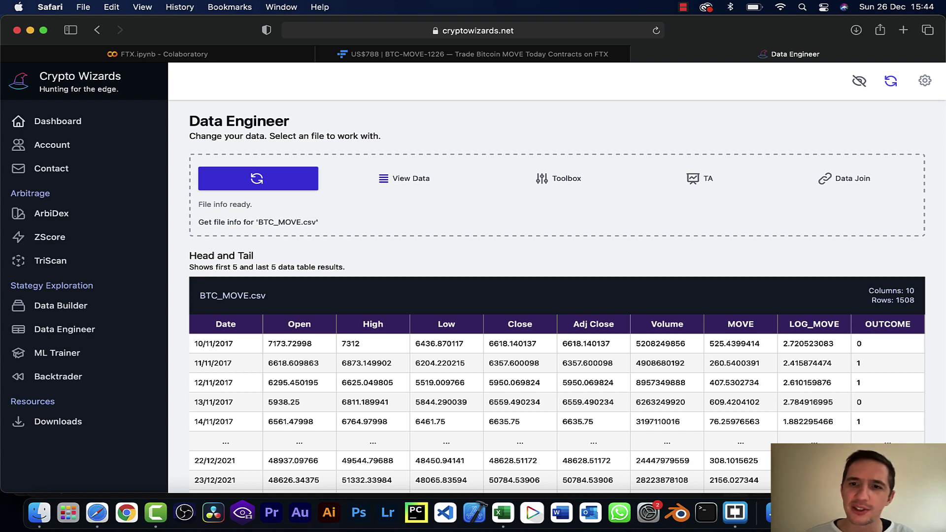
left_click(699, 179)
left_click(697, 325)
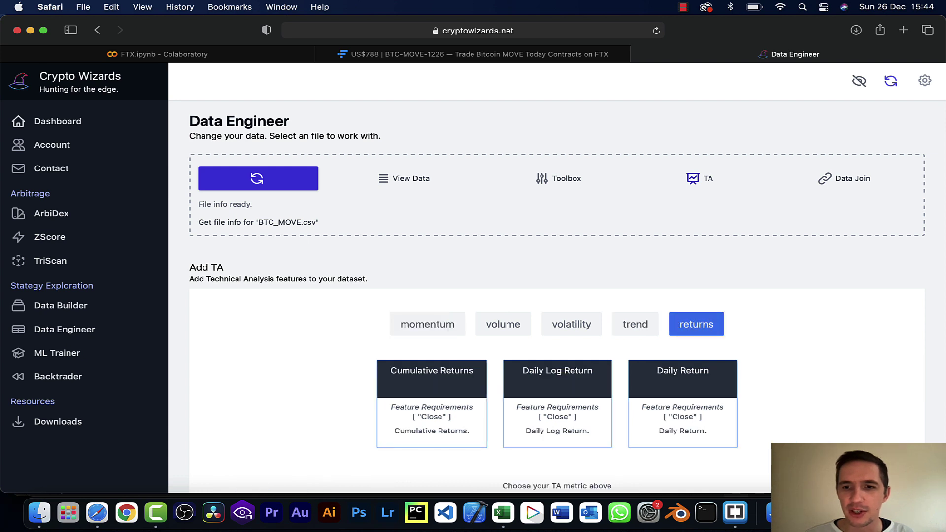
scroll(593, 315, "down", 3)
left_click(593, 314)
scroll(557, 295, "down", 2)
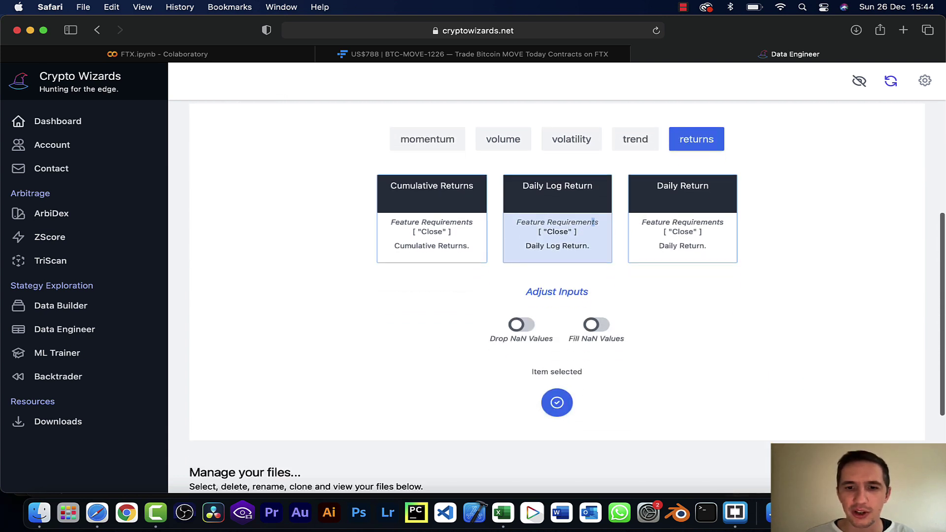
left_click(557, 402)
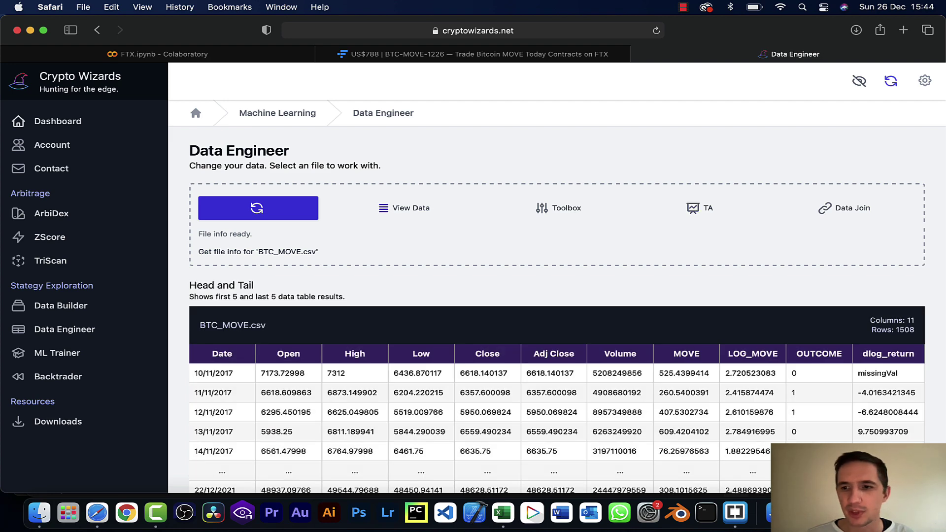
Step: Go to ML Trainer, choose the BTC_MOVE.csv dataset and set the existing OUTCOME feature as the one to predict
scroll(557, 295, "down", 5)
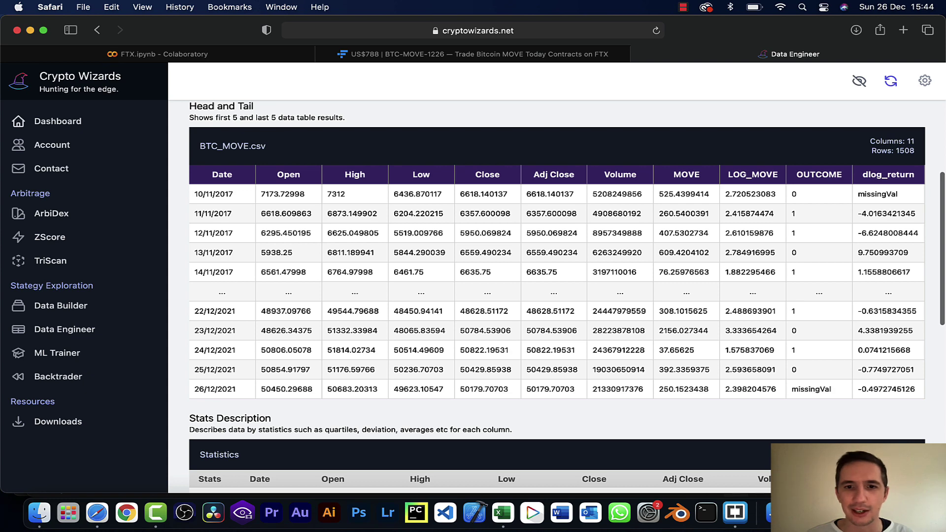
scroll(557, 296, "up", 5)
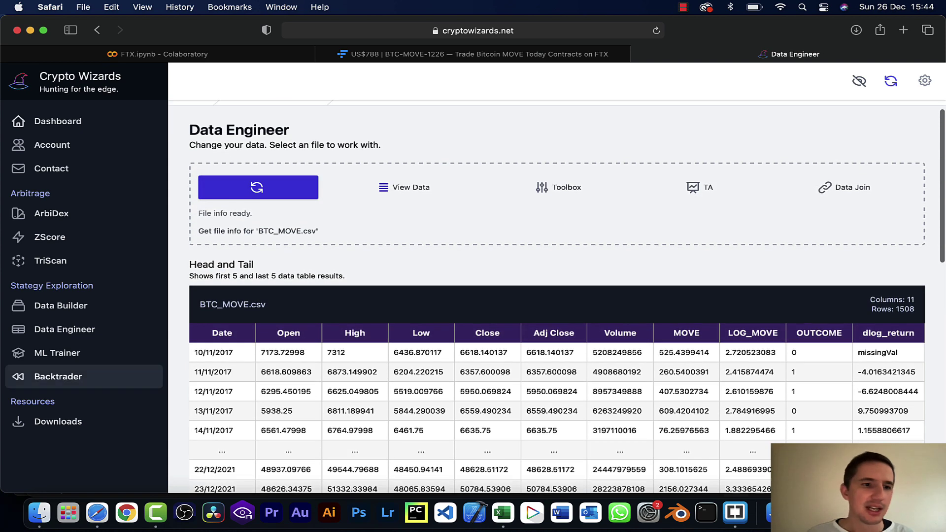
left_click(57, 353)
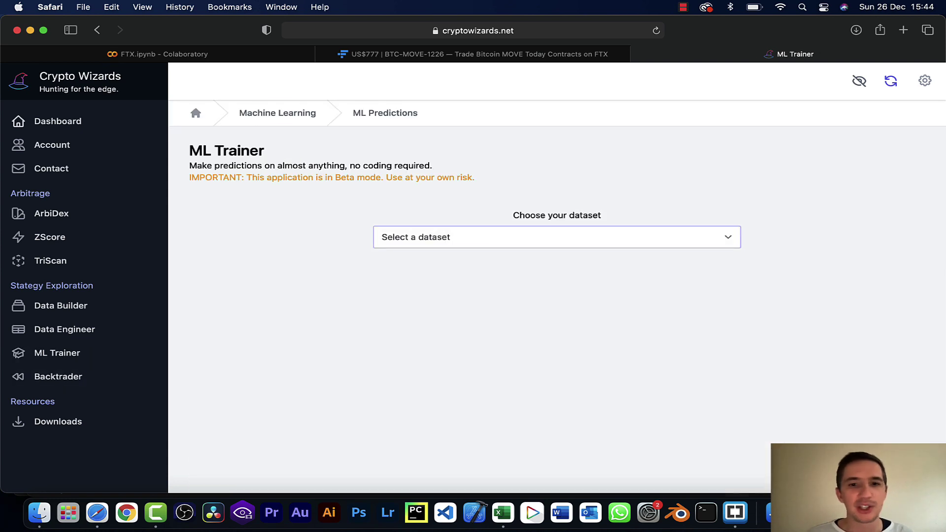
left_click(556, 237)
left_click(414, 245)
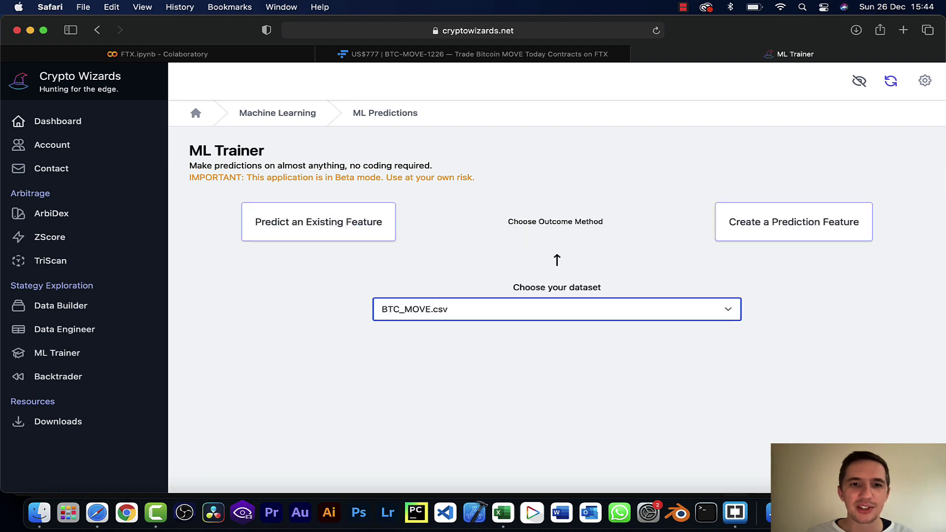
left_click(318, 222)
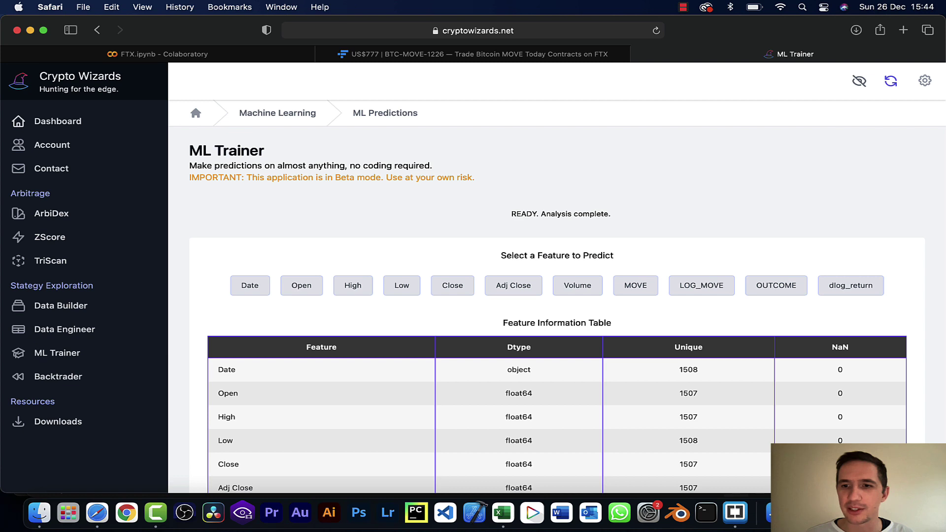
left_click(776, 286)
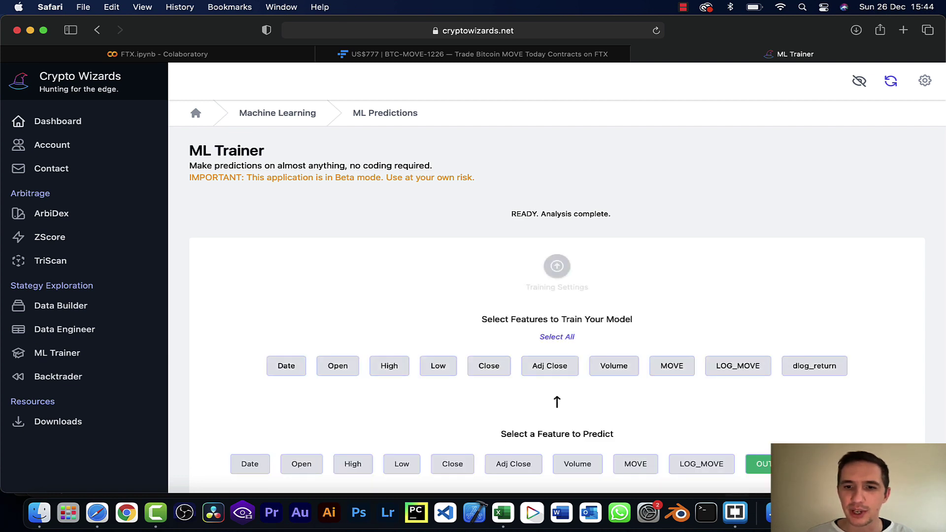
Step: Select LOG_MOVE and dlog_return as the features to train the model
left_click(671, 365)
left_click(671, 365)
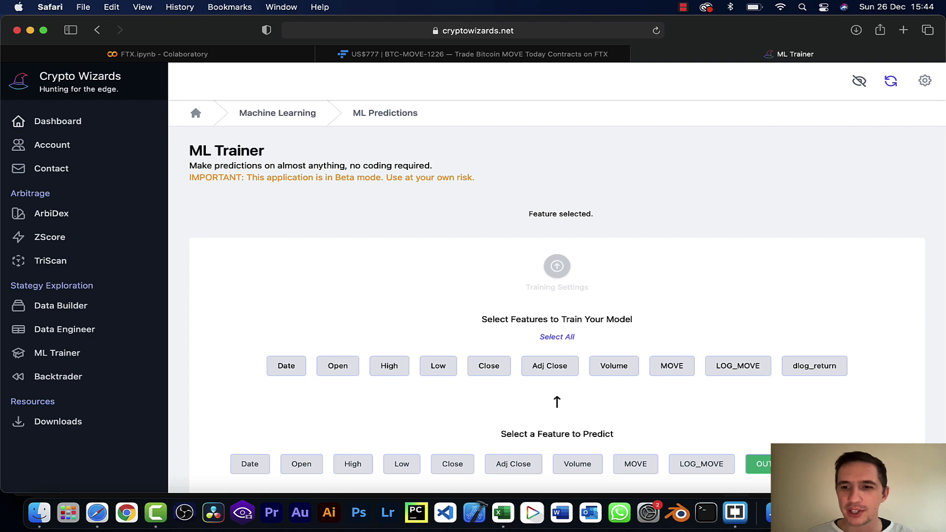
left_click(737, 366)
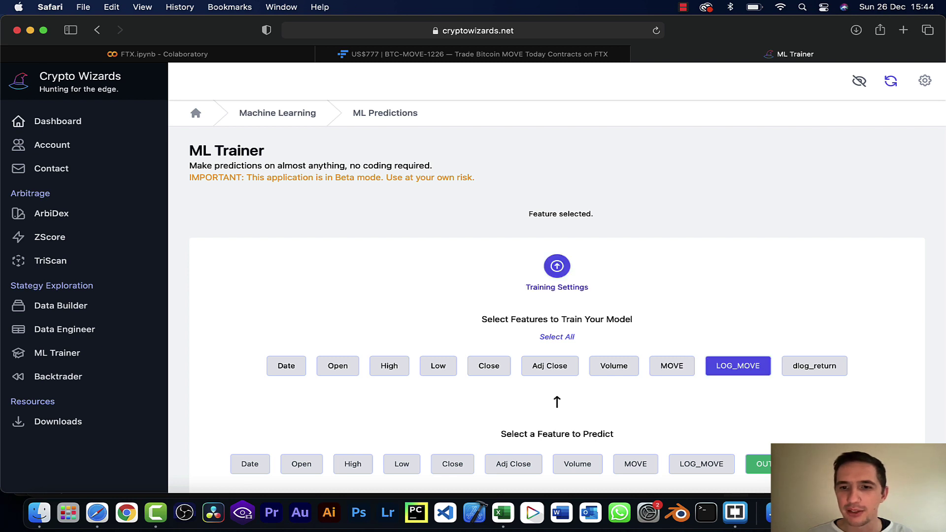
left_click(814, 366)
scroll(558, 298, "down", 5)
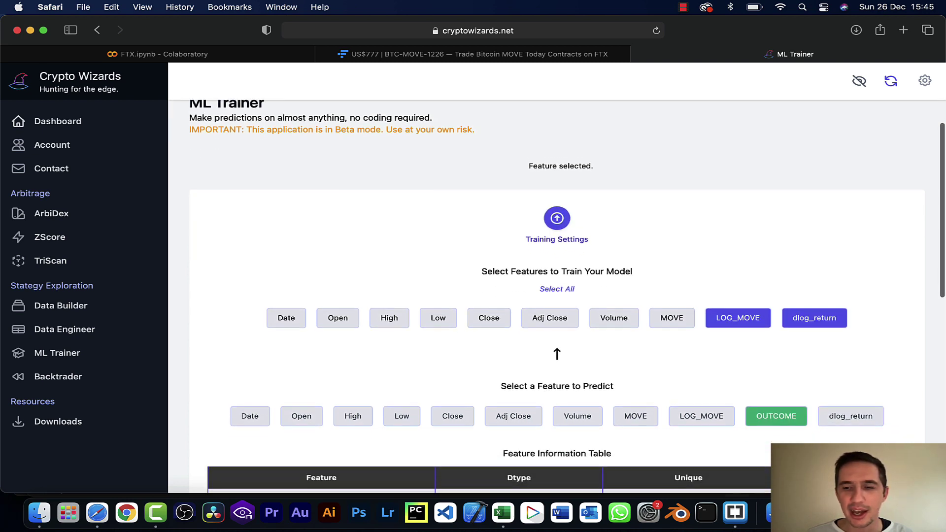
scroll(557, 296, "down", 3)
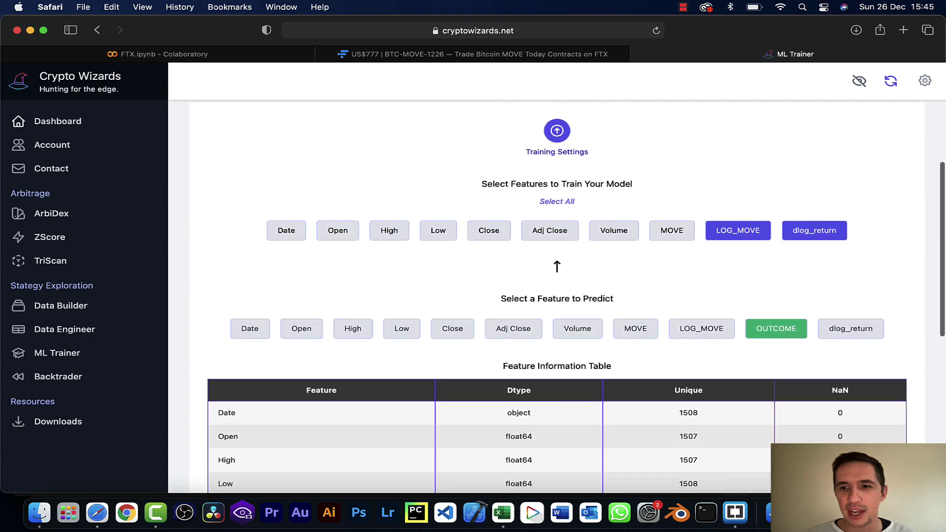
scroll(821, 371, "up", 3)
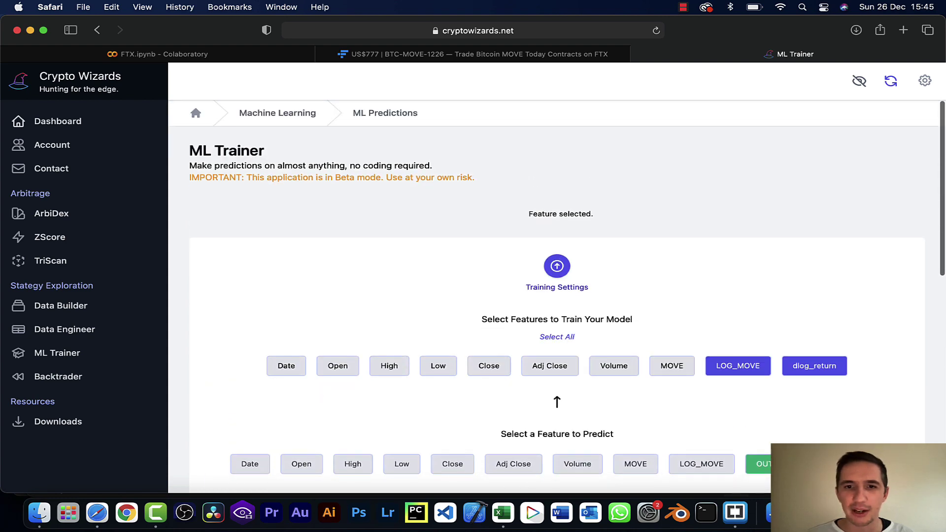
Step: In the training settings, set the train-test split type to Mixed and the data predictions return to 1%
left_click(557, 266)
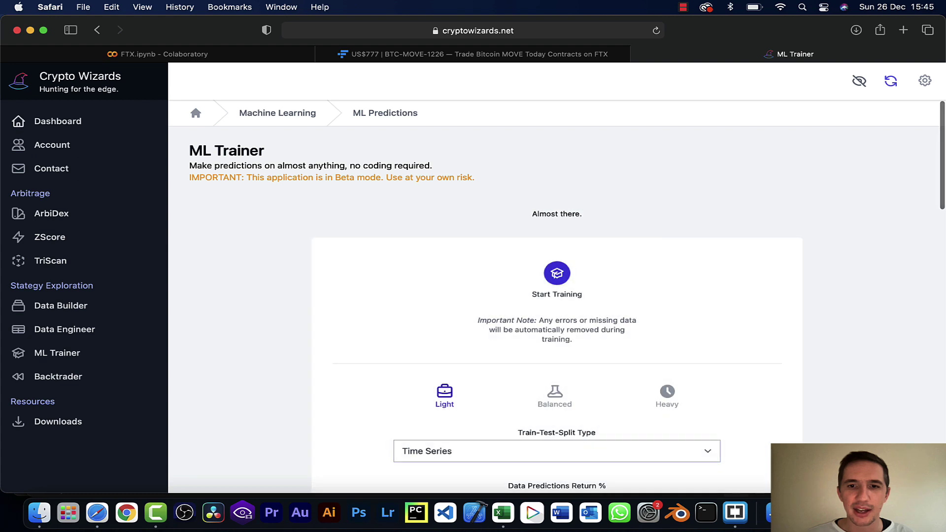
left_click(557, 451)
left_click(548, 459)
scroll(557, 295, "down", 5)
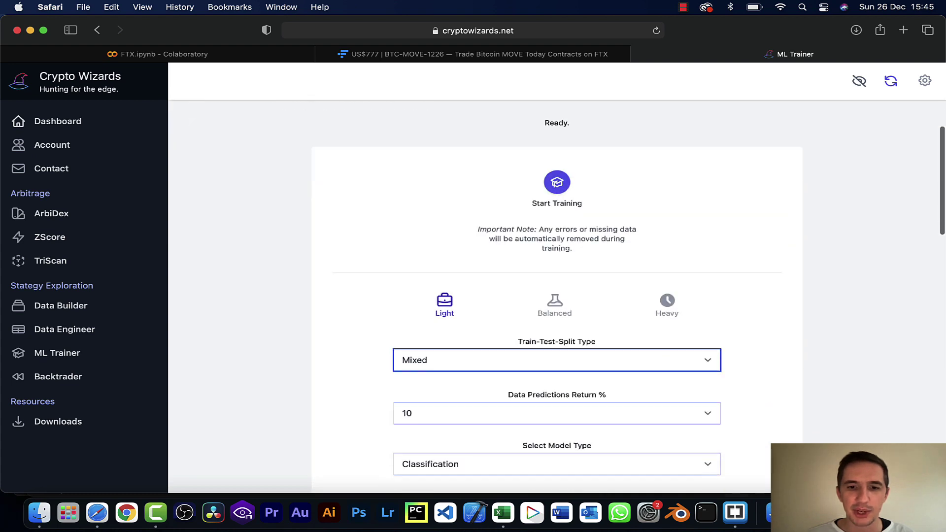
key("Tab")
key("space")
key("Up")
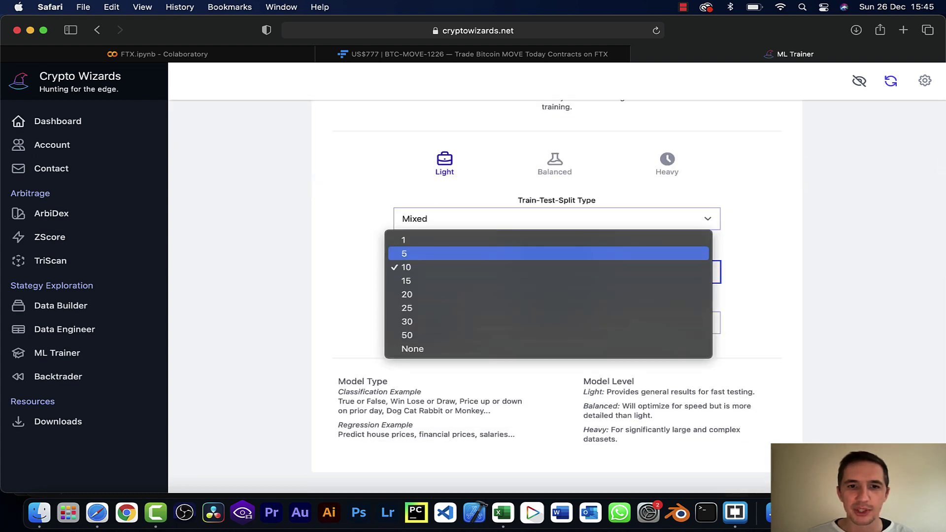
key("Up")
key("Return")
scroll(557, 296, "up", 4)
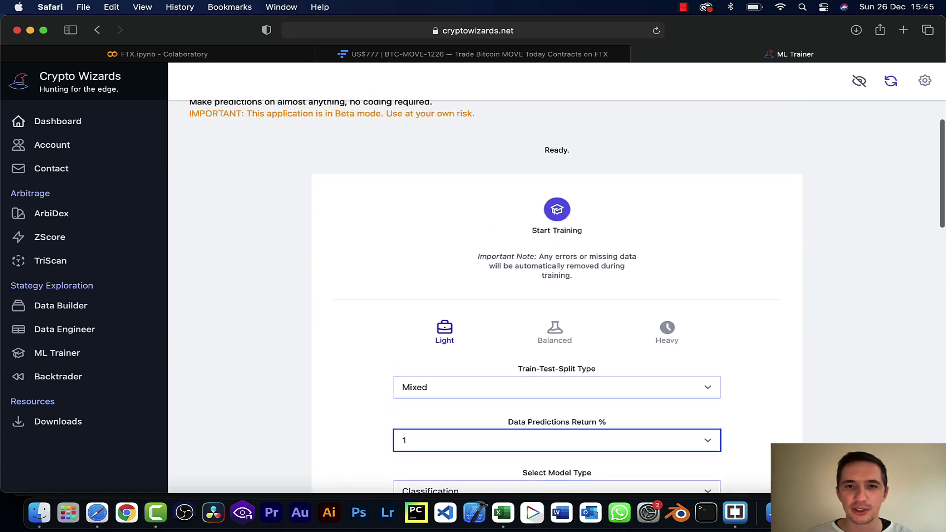
Step: Train the classification model and examine its accuracy results, confusion matrix and summary report
left_click(556, 209)
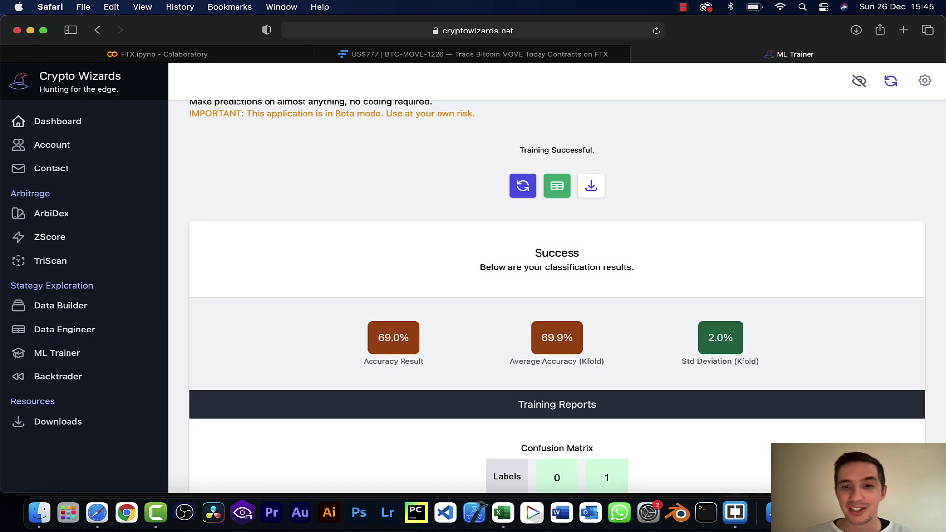
scroll(557, 296, "down", 5)
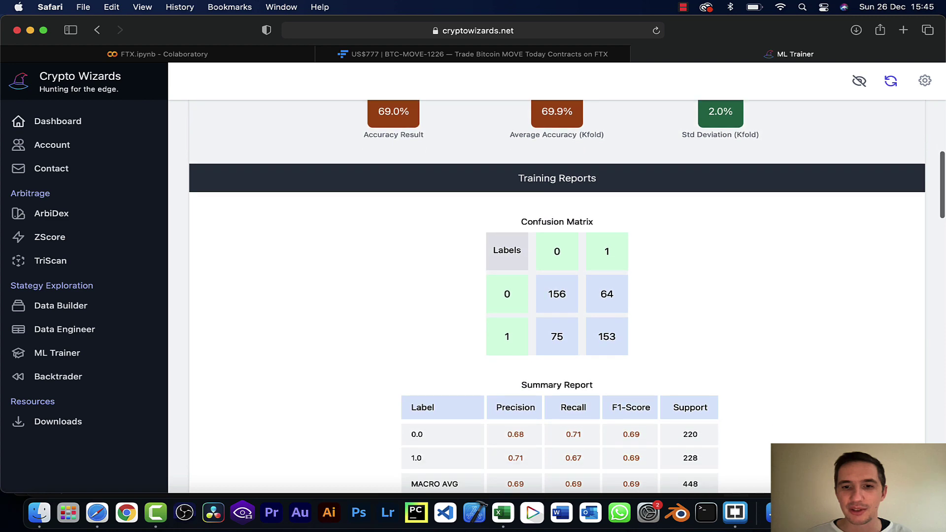
scroll(557, 295, "up", 5)
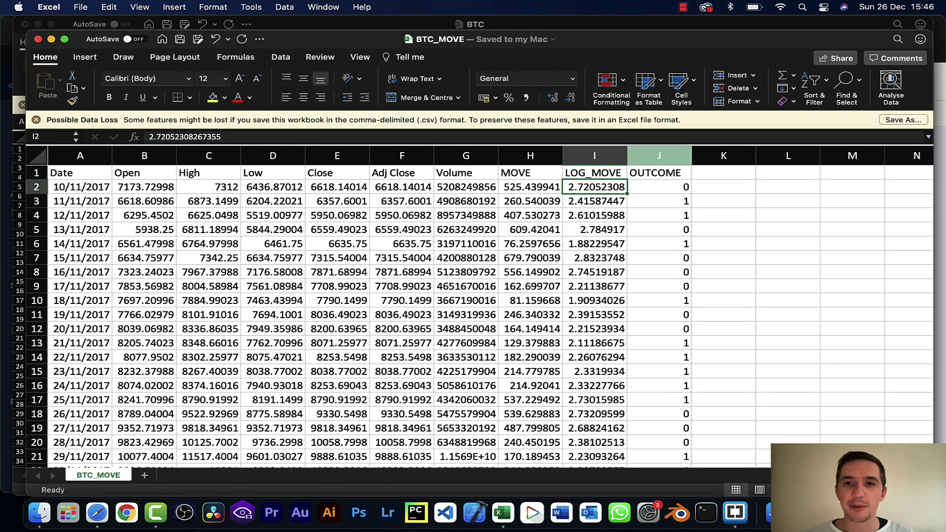
Step: Insert a new column before OUTCOME in the BTC_MOVE sheet and head it M_RETURN
left_click(659, 155)
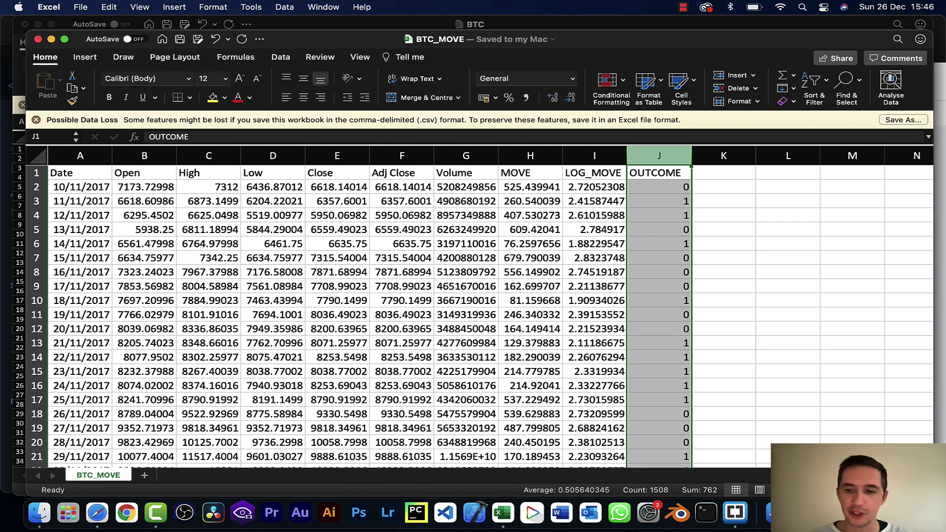
key("ctrl+shift+equal")
left_click(648, 171)
type("M")
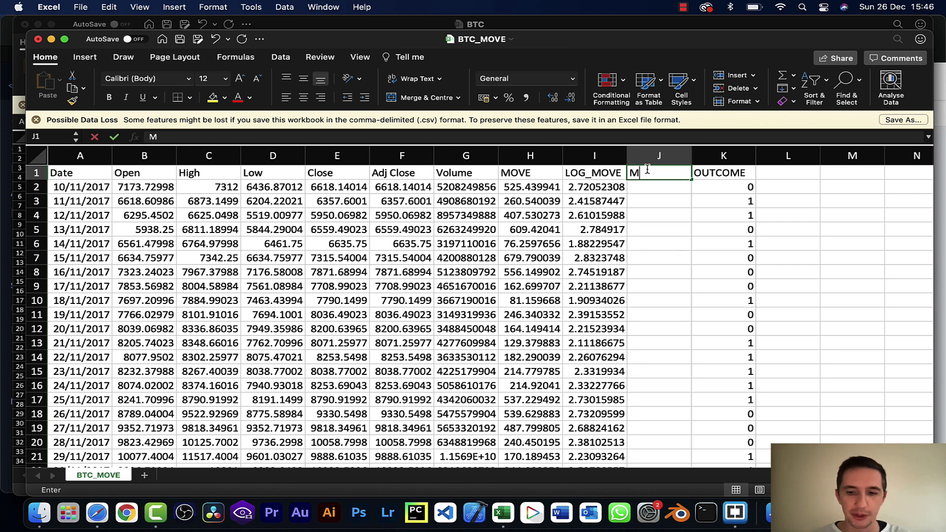
type("_RETURN")
key("Return")
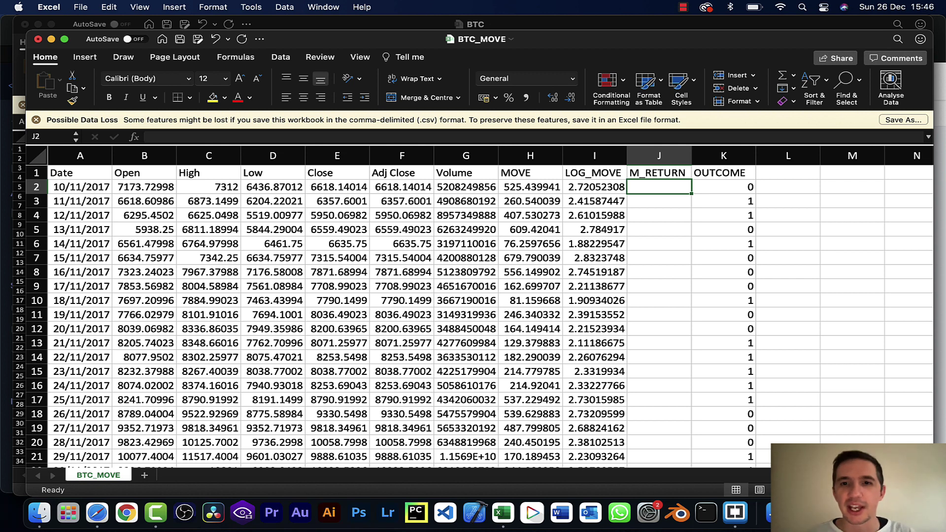
Step: Enter the formula =H3/H2 in J3 and fill it down the M_RETURN column
key("Down")
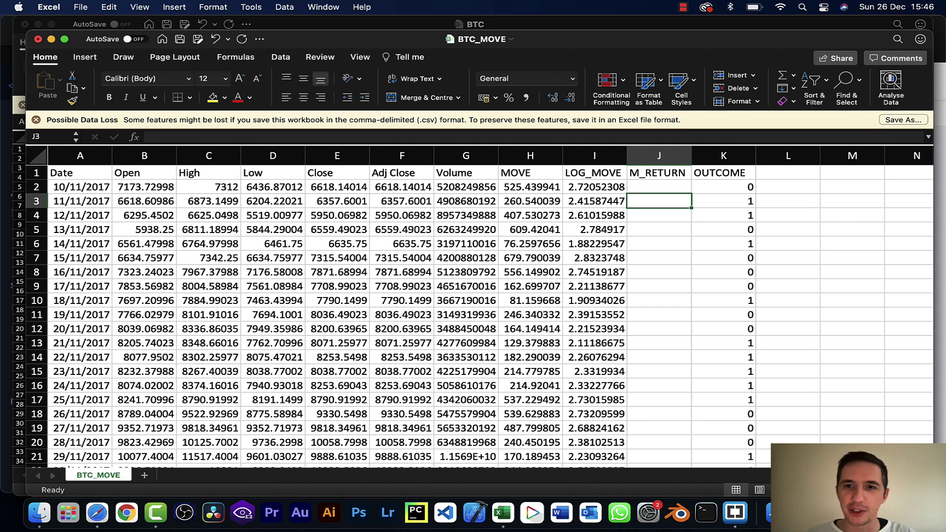
type("=")
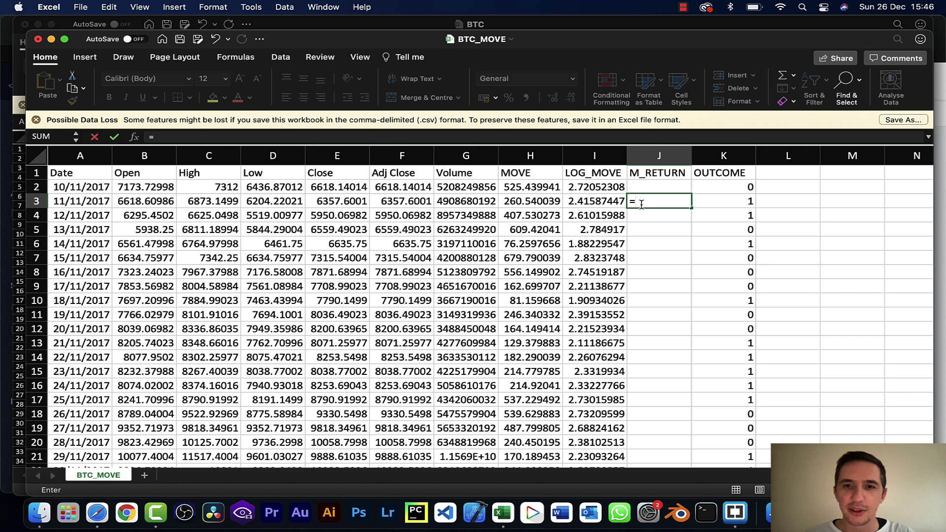
key("Left")
key("Left")
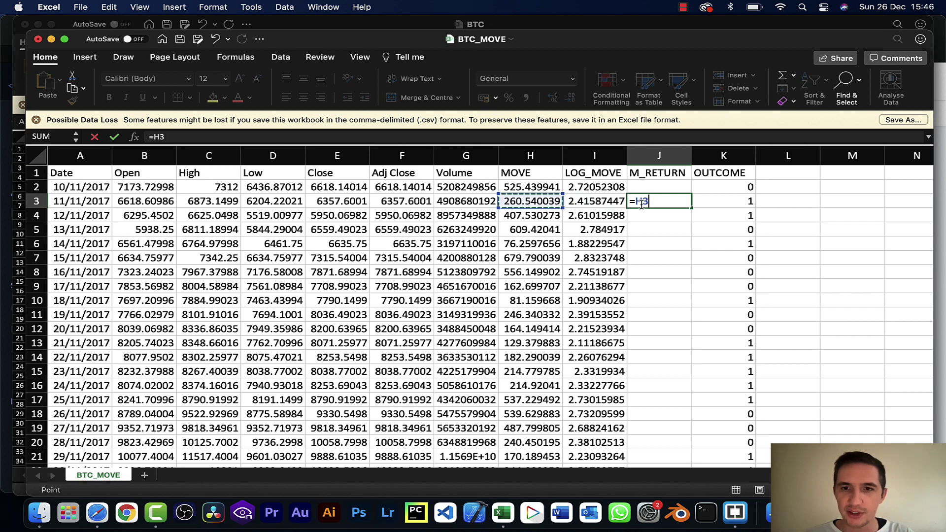
type("/")
key("Left")
key("Left")
key("Up")
key("Return")
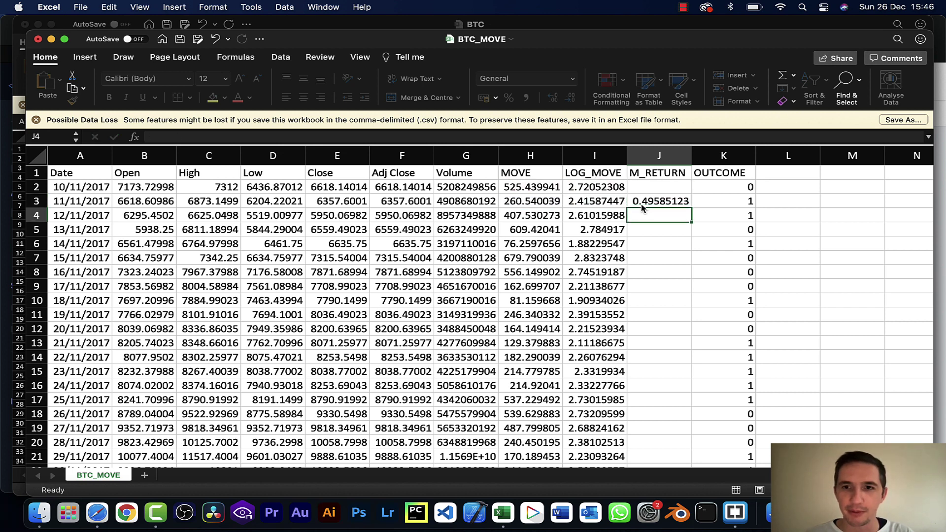
key("Up")
double_click(692, 208)
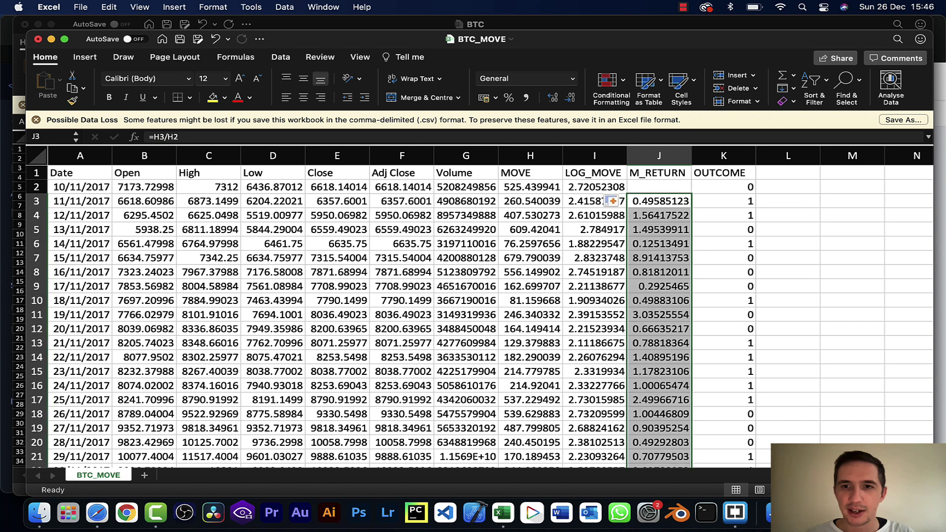
Step: Replace the filled M_RETURN formulas from J3 down with their plain values
key("super+c")
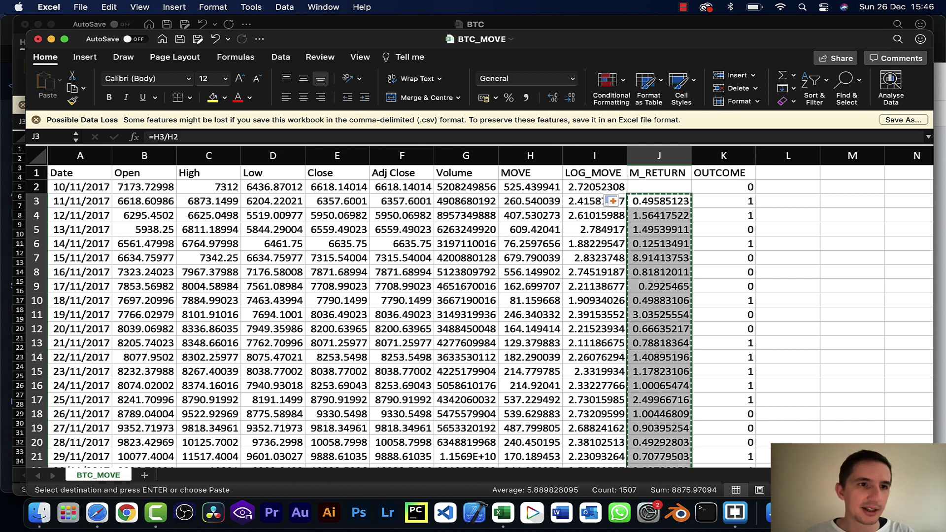
left_click(59, 80)
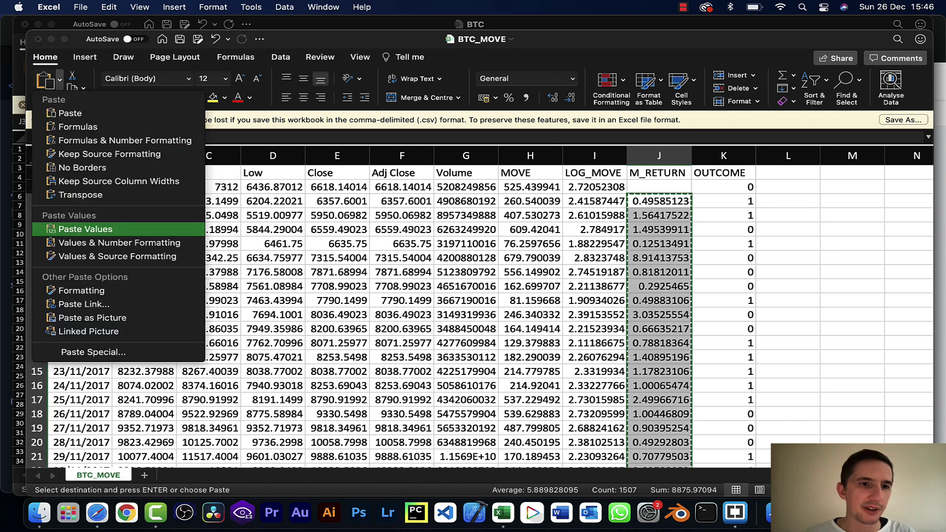
left_click(86, 230)
Step: Delete the 10/11/2017 data row, which has no M_RETURN value, and save the BTC_MOVE file
left_click(531, 187)
key("shift+space")
key("super+minus")
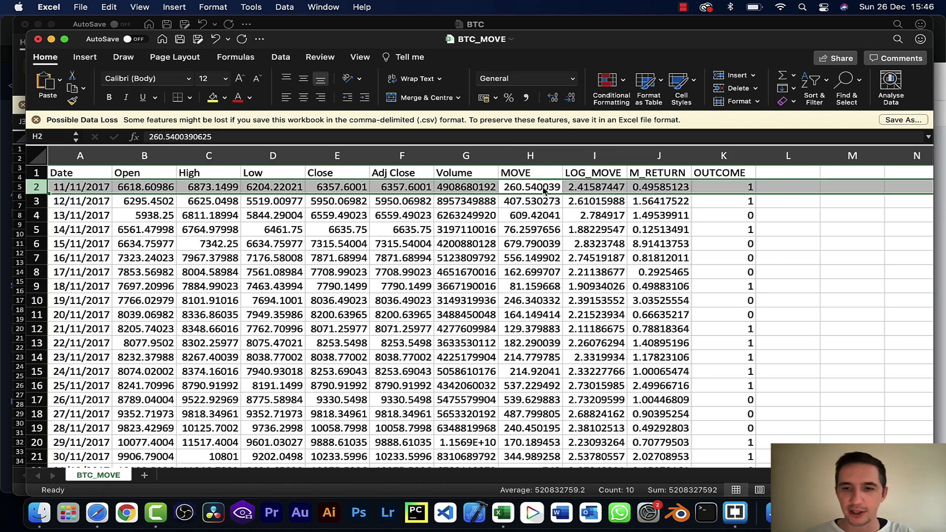
left_click(595, 243)
key("super+s")
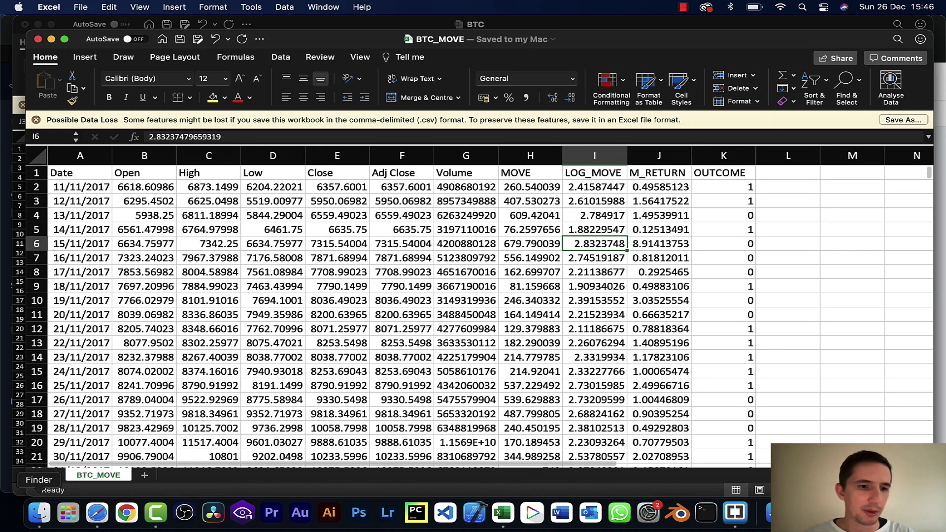
Step: Switch to Crypto Wizards in Safari and upload BTC_MOVE.csv from the Desktop in the Data Builder
left_click(97, 512)
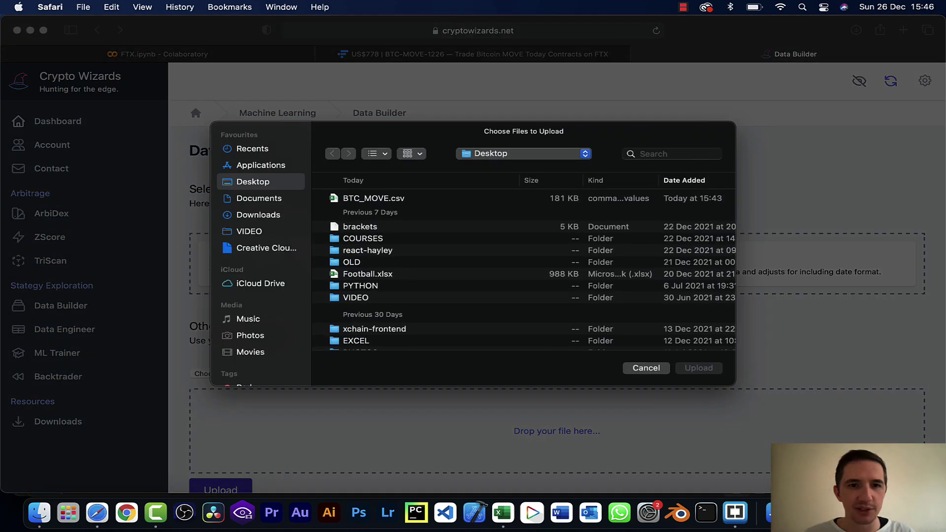
double_click(373, 199)
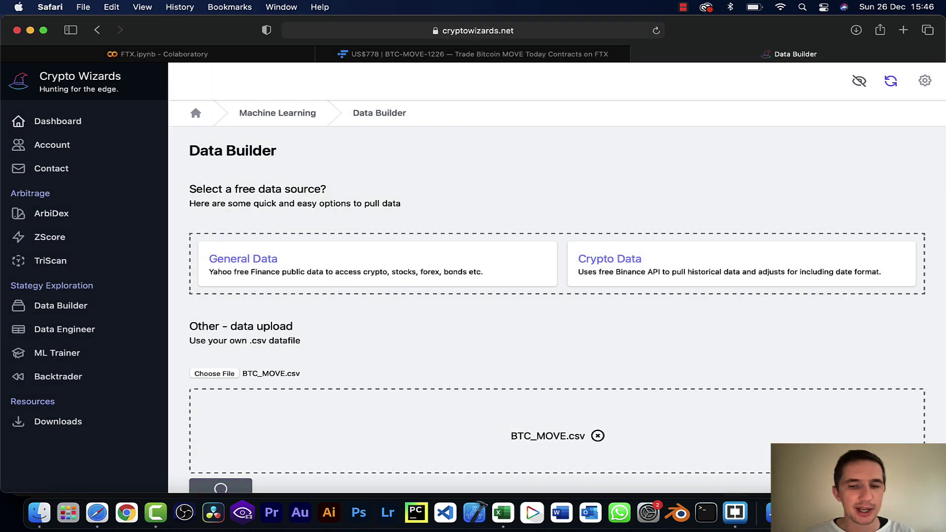
left_click(220, 486)
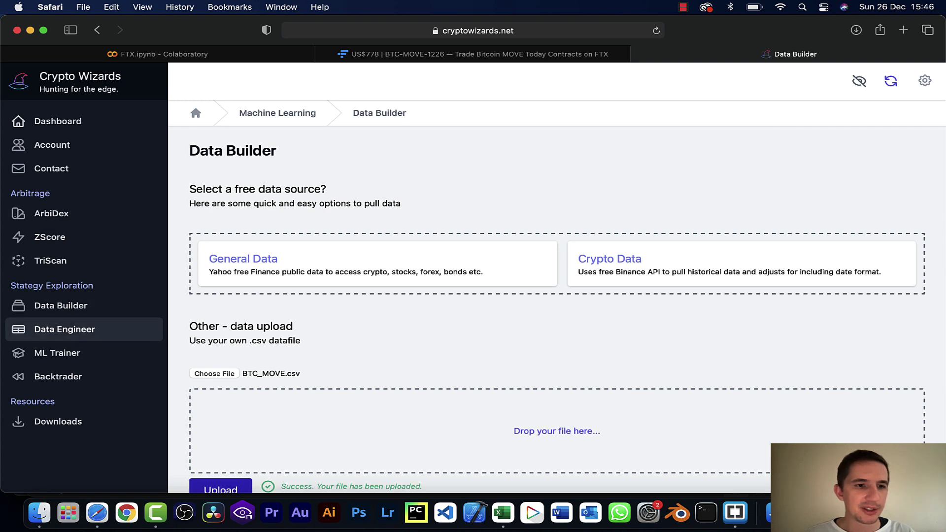
Step: Load BTC_MOVE.csv in the Data Engineer, add the Daily Log Return feature and check the data table's new column
left_click(64, 330)
left_click(290, 379)
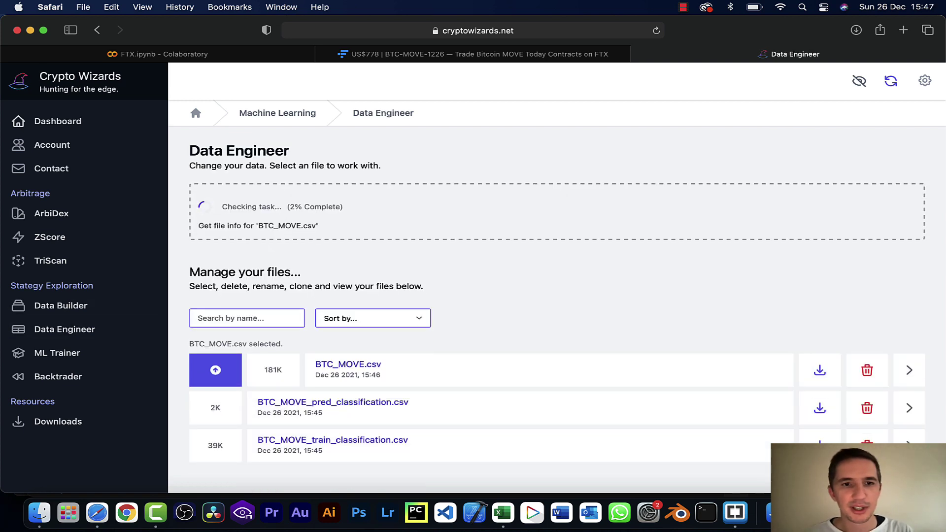
left_click(700, 208)
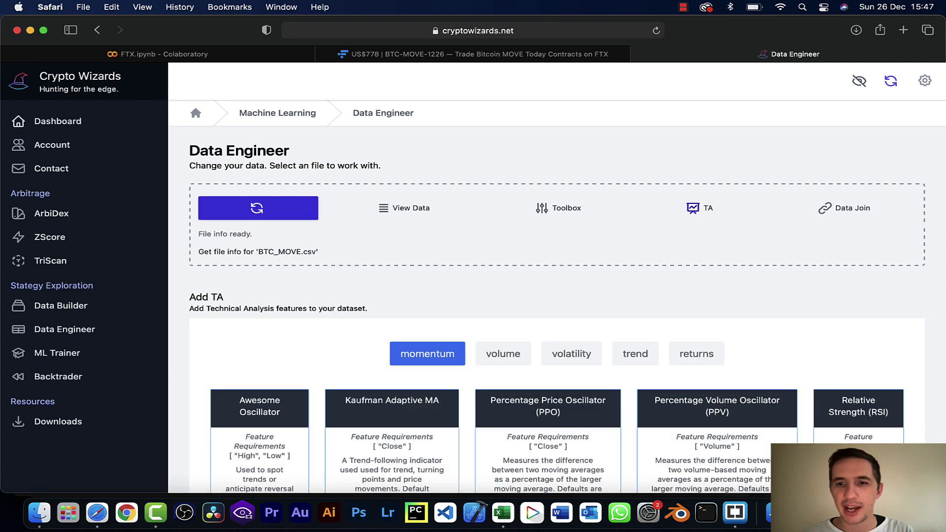
left_click(558, 451)
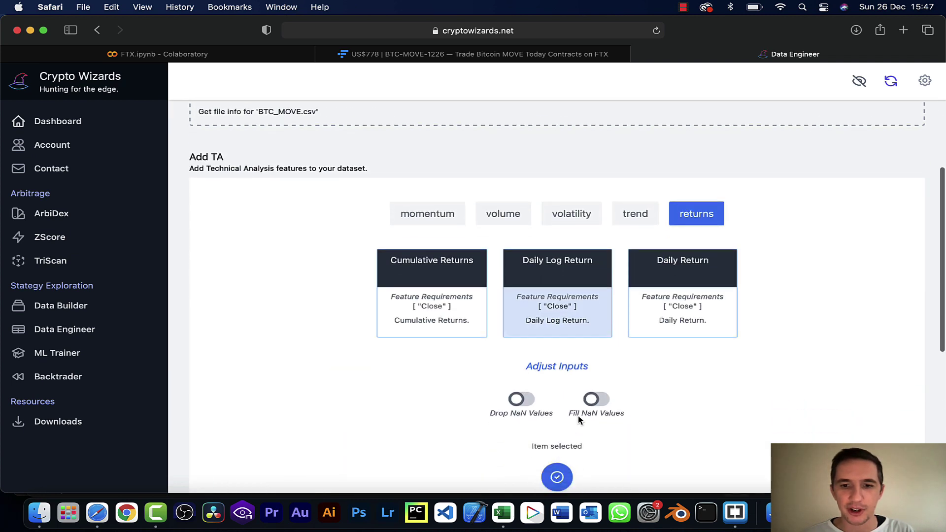
left_click(557, 451)
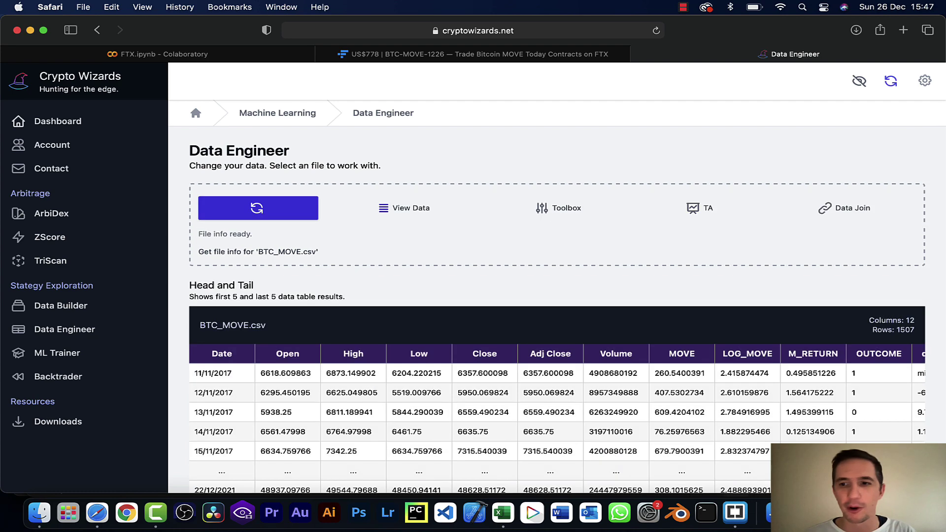
scroll(557, 418, "right", 2)
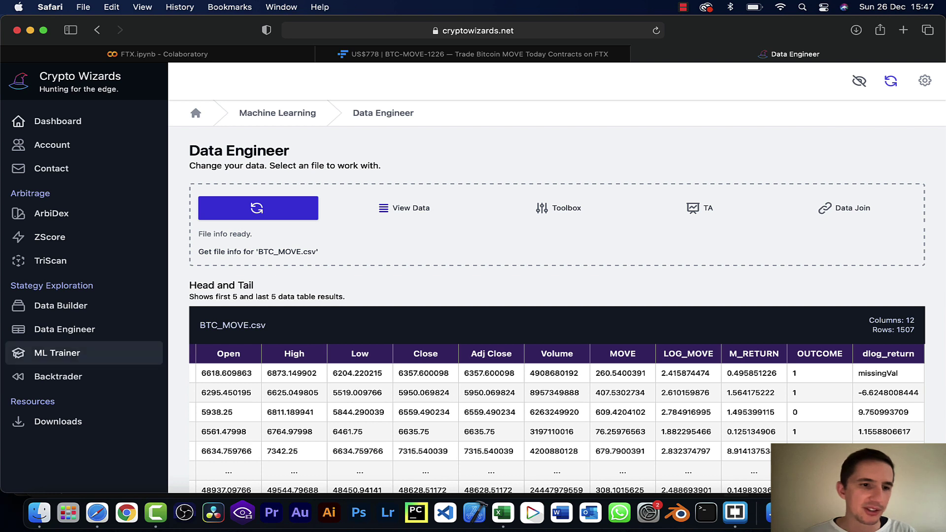
Step: Load the BTC_MOVE.csv dataset in the ML Trainer and set OUTCOME as the feature to predict
left_click(57, 353)
left_click(552, 237)
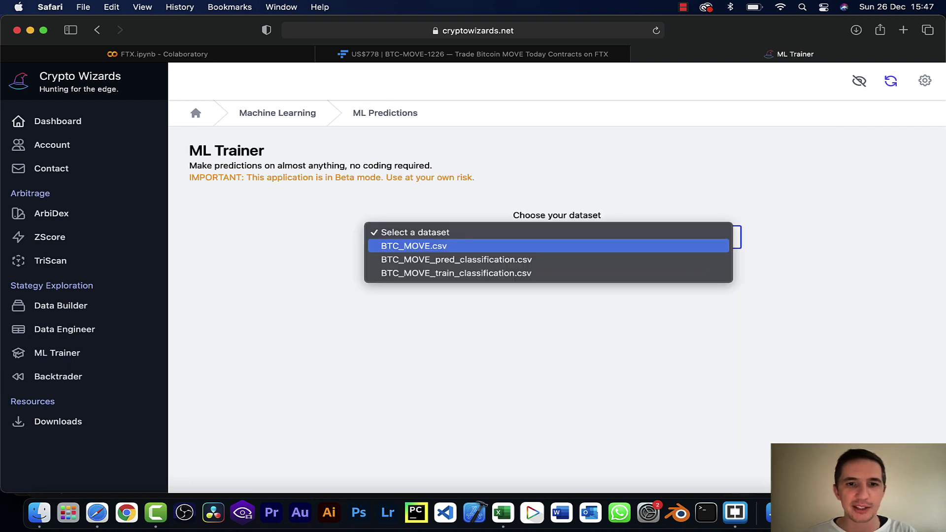
left_click(414, 246)
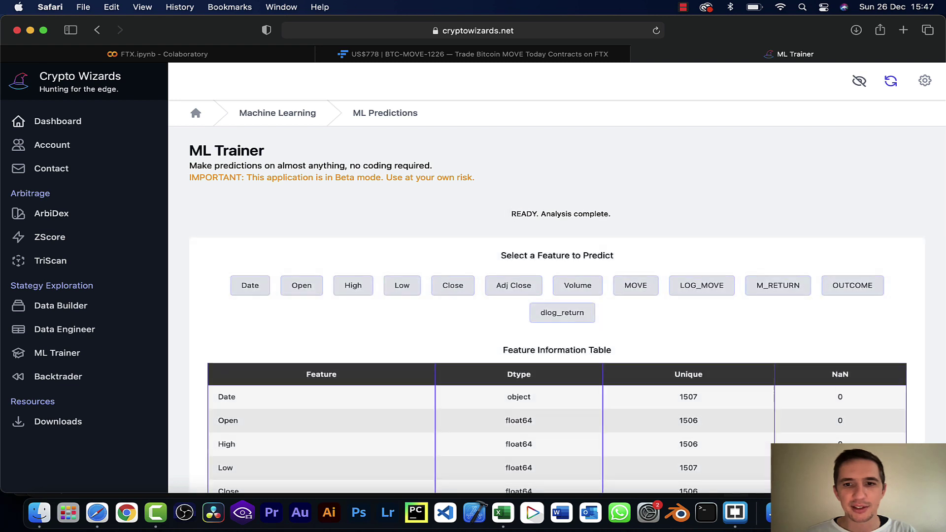
left_click(852, 286)
Step: Choose dlog_return, M_RETURN and LOG_MOVE as the features to train the model
scroll(557, 297, "down", 2)
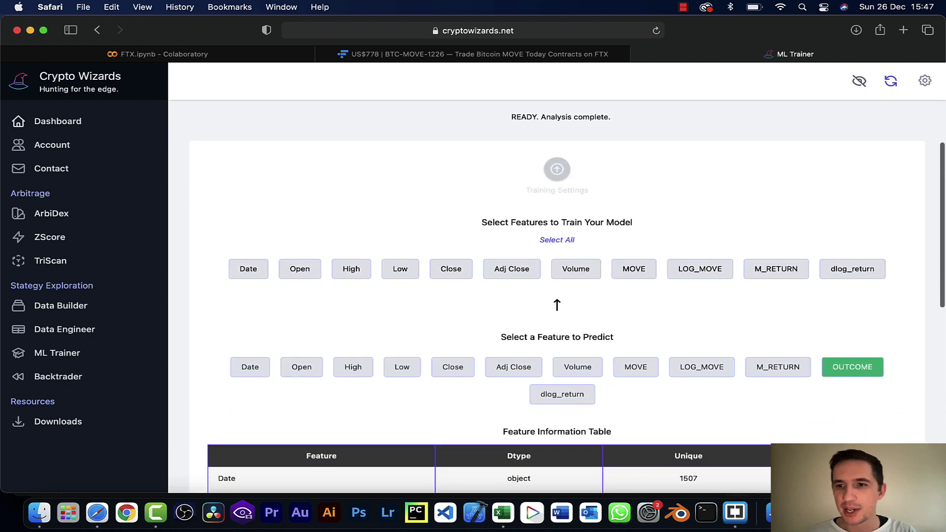
left_click(852, 269)
left_click(776, 269)
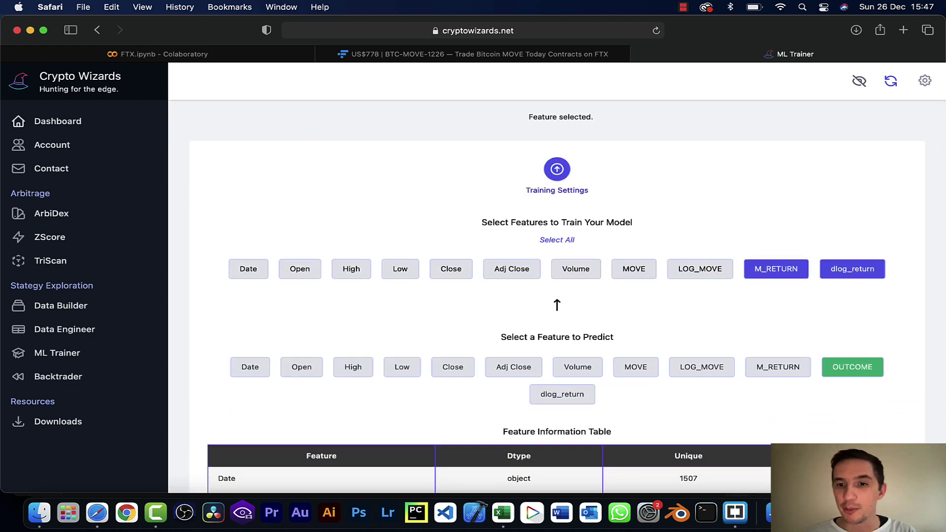
left_click(700, 268)
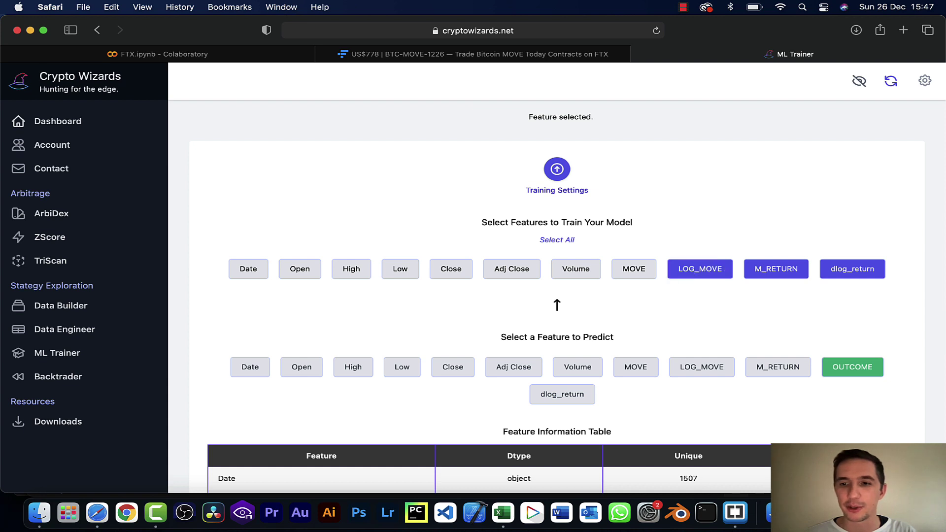
Step: Proceed to the training settings and set the train-test split type to Mixed and the data predictions return to 1%
left_click(557, 169)
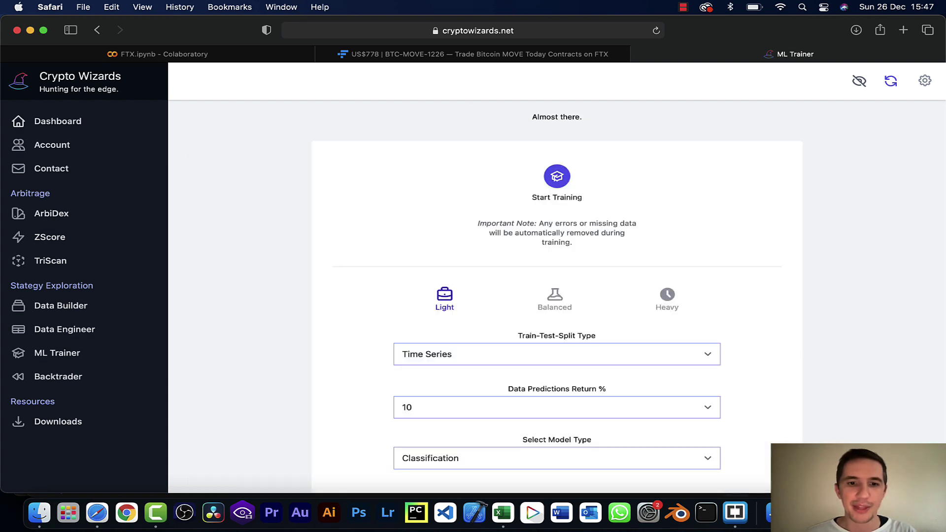
left_click(557, 354)
left_click(493, 363)
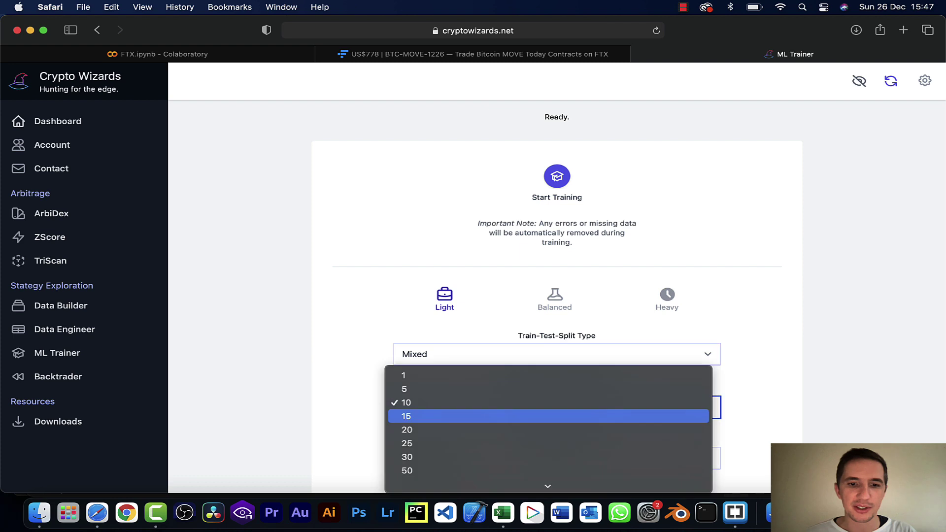
left_click(557, 407)
left_click(492, 376)
Step: Train the model on the three selected features and examine its accuracy results, confusion matrix and summary report
left_click(557, 176)
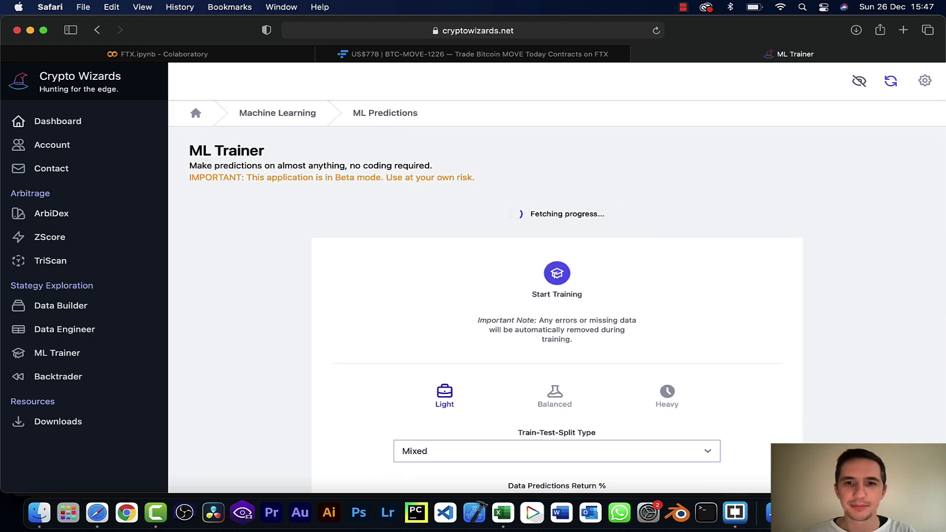
scroll(557, 296, "down", 5)
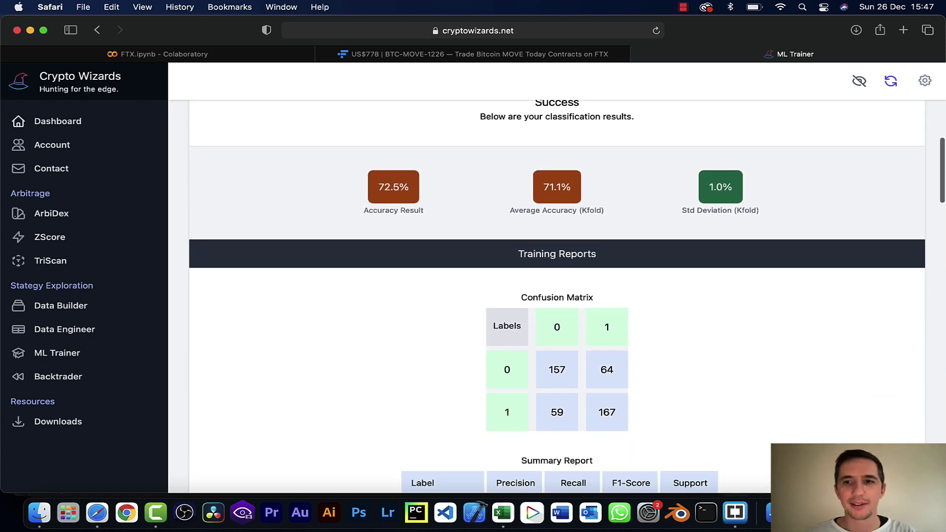
scroll(557, 295, "down", 1)
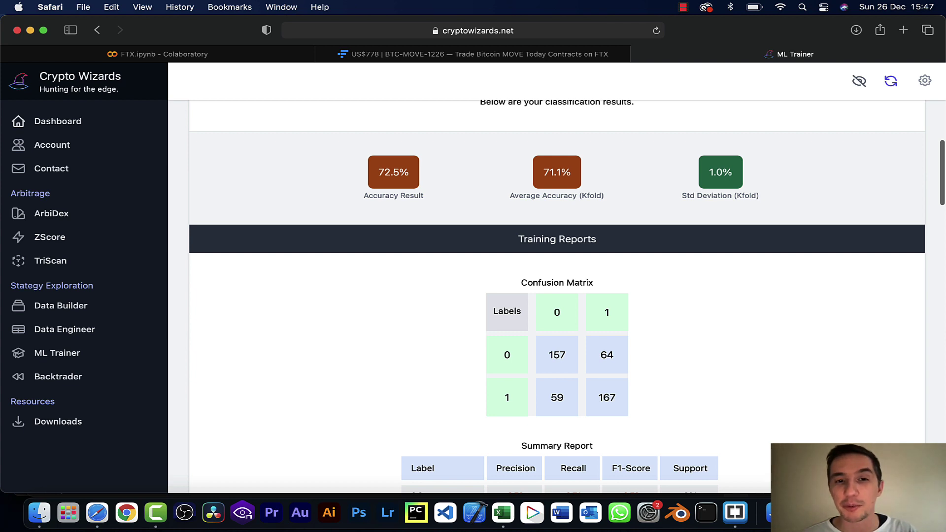
scroll(557, 295, "down", 5)
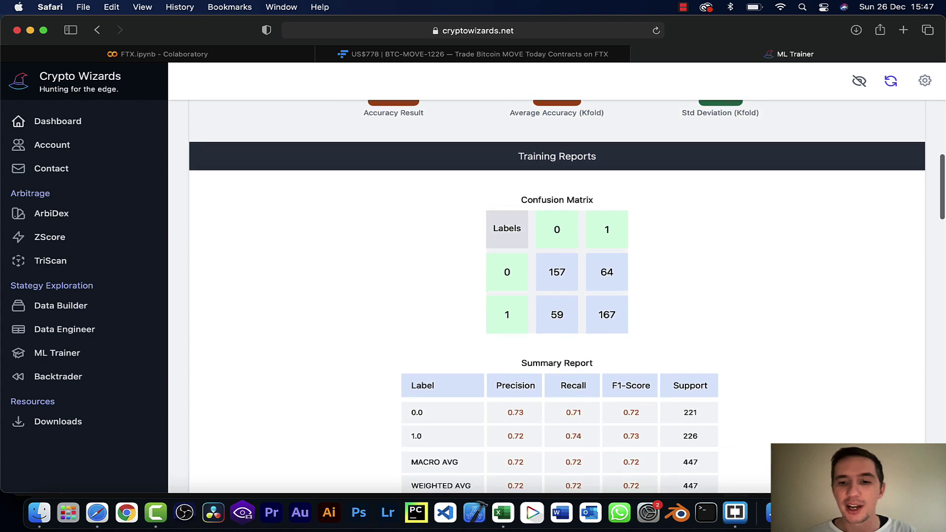